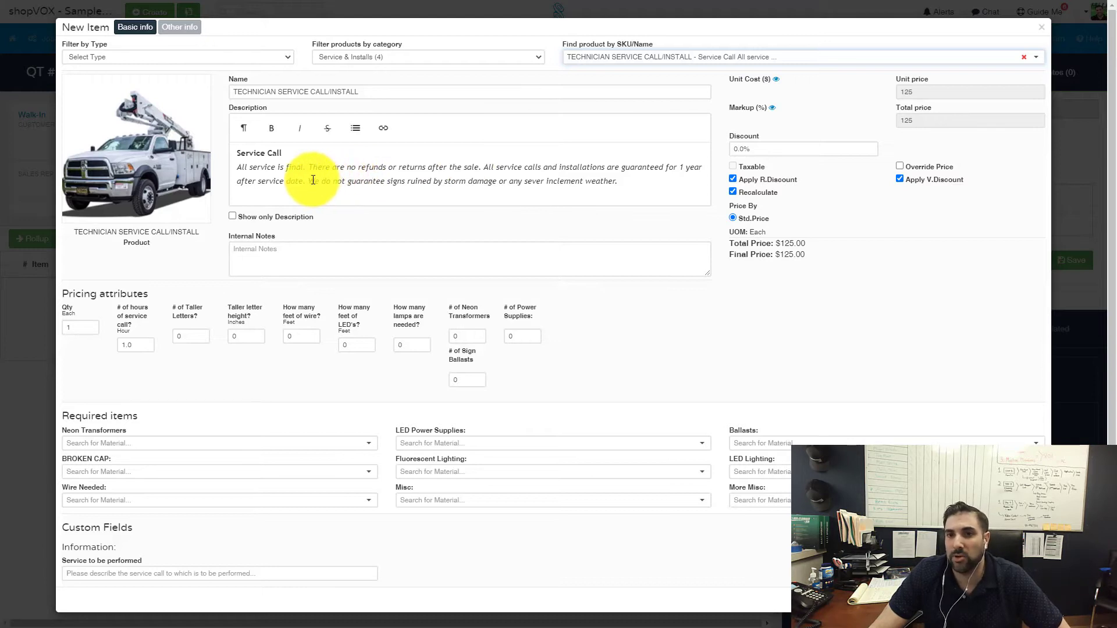
# - Review the service description's storm-damage exclusion and the pricing attribute fields, from service call hours to power supplies
pyautogui.moveTo(308, 181); pyautogui.dragTo(623, 180)
pyautogui.click(627, 187)
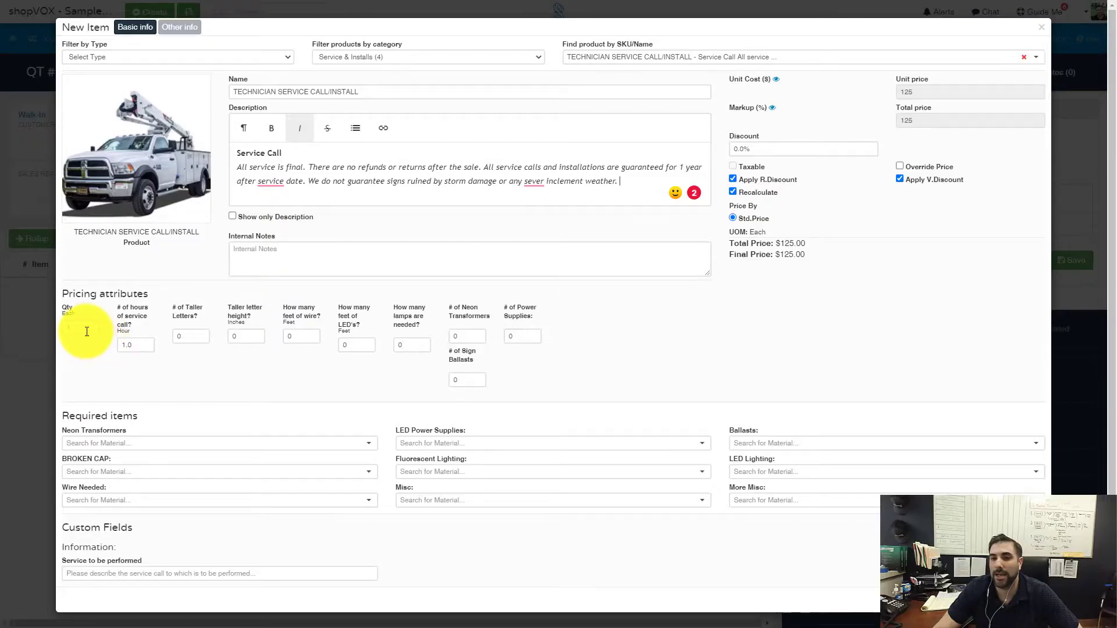
pyautogui.click(142, 347)
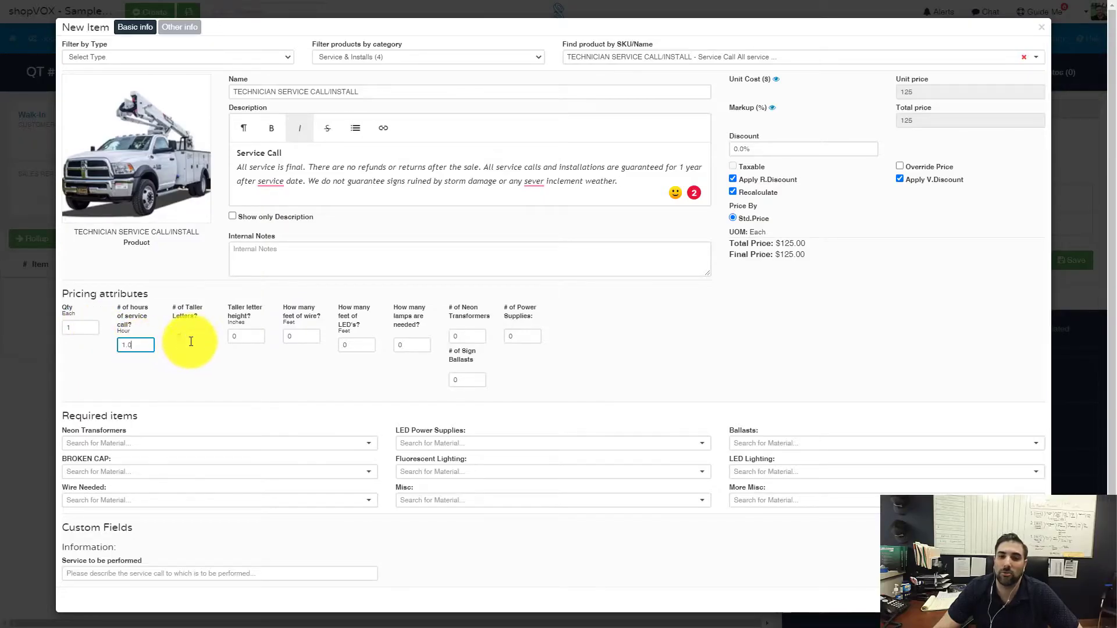
pyautogui.press('Tab')
pyautogui.press('Tab')
pyautogui.press('Tab')
pyautogui.press('Tab')
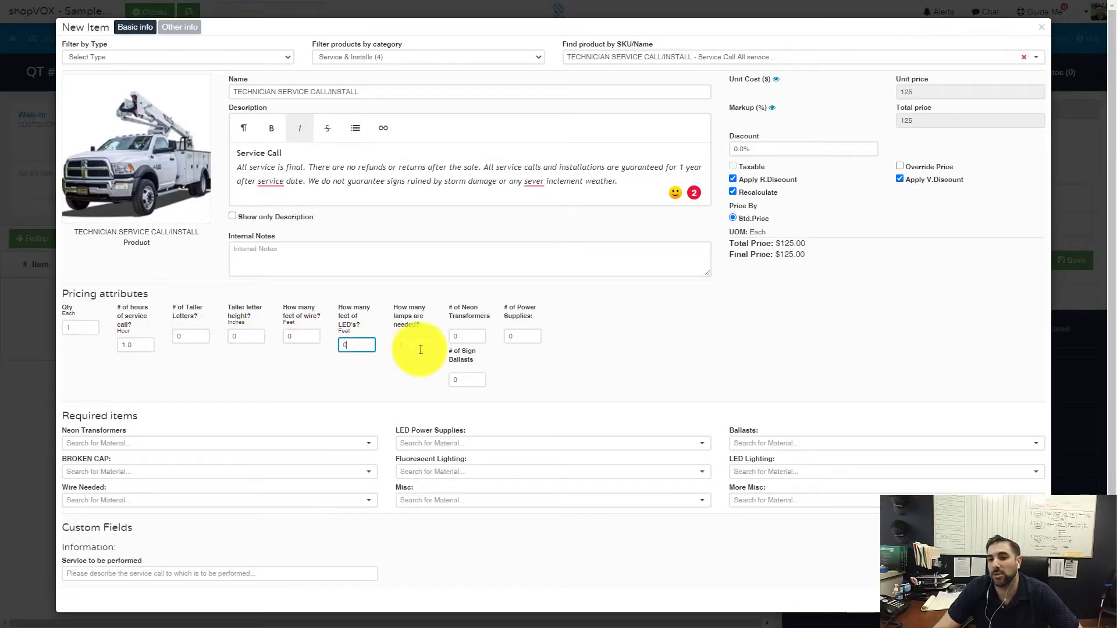
pyautogui.press('Tab')
pyautogui.press('Tab')
pyautogui.press('Tab')
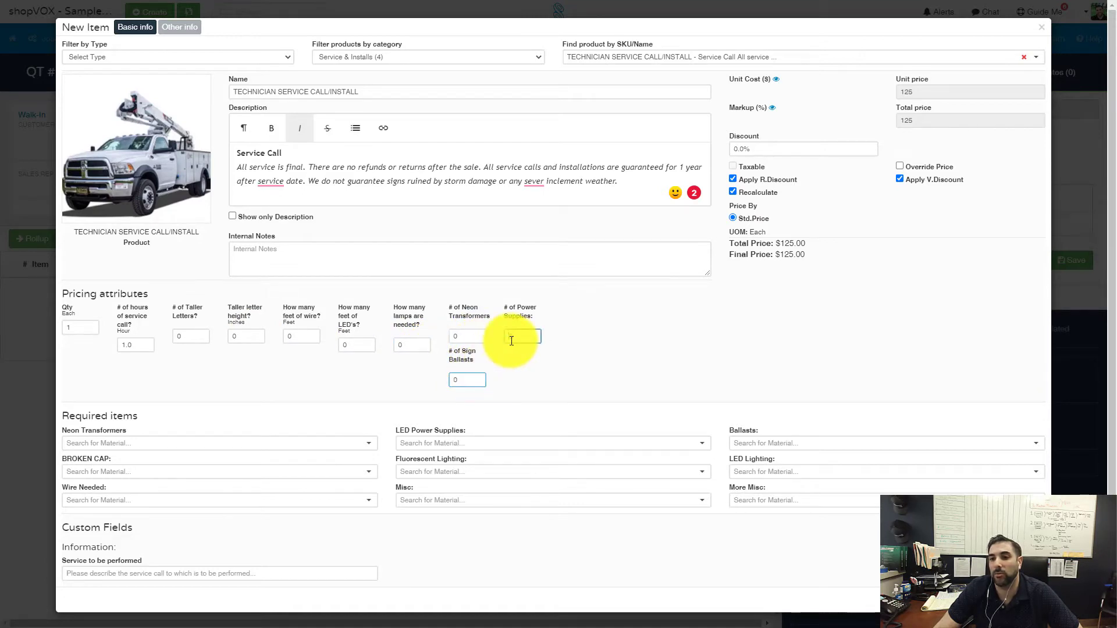
pyautogui.click(512, 341)
pyautogui.click(352, 347)
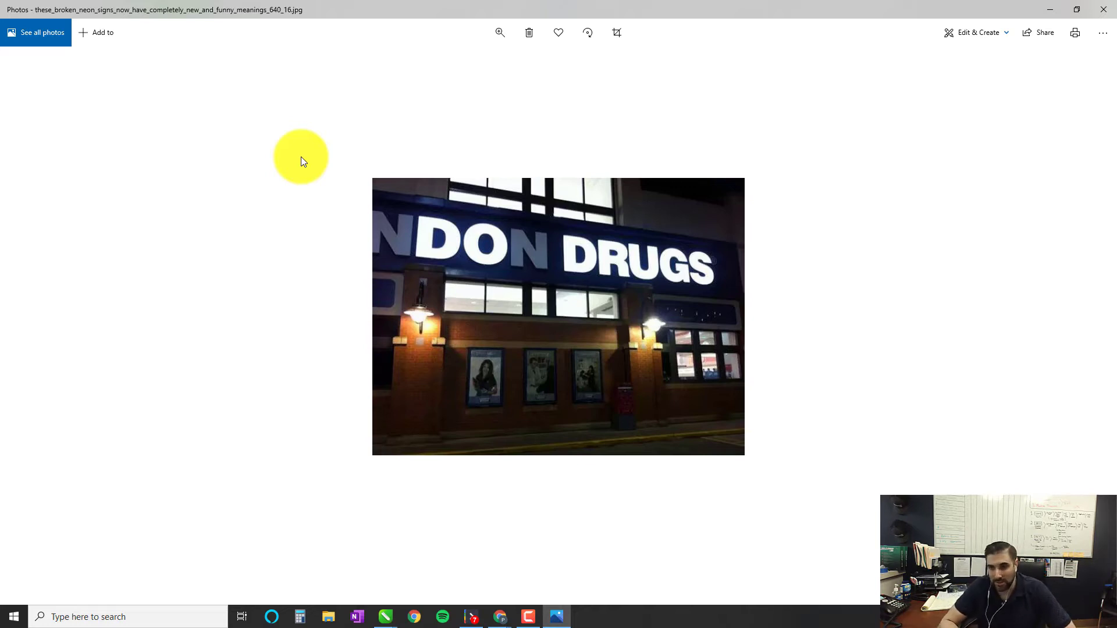
# - Inspect the photo of the partly unlit store sign and close the photo viewer
pyautogui.click(1077, 9)
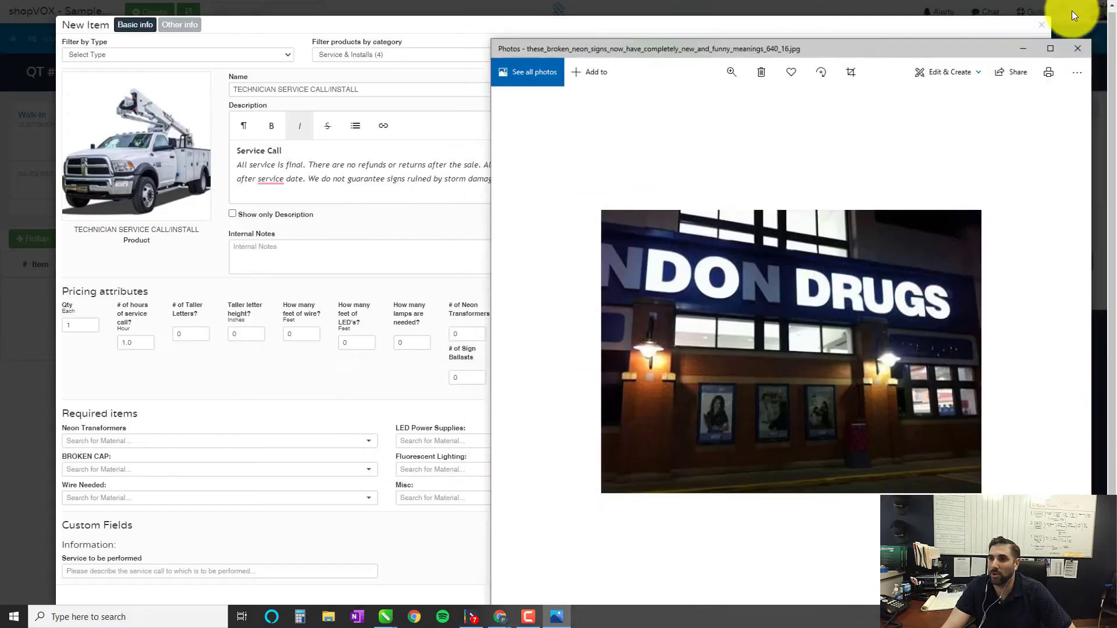
pyautogui.doubleClick(658, 63)
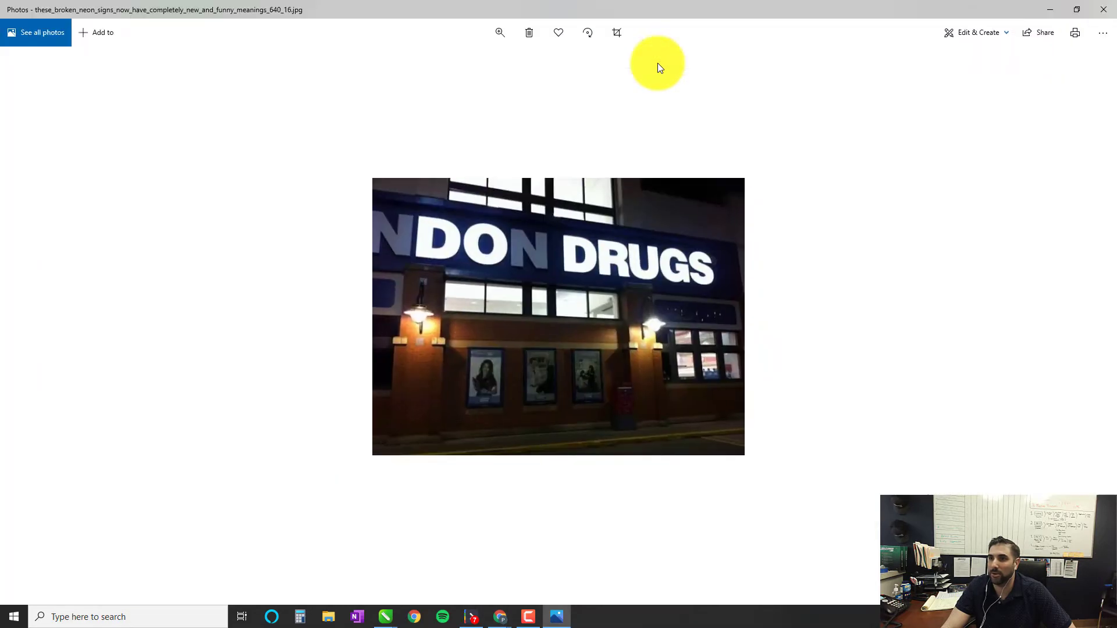
pyautogui.click(1086, 7)
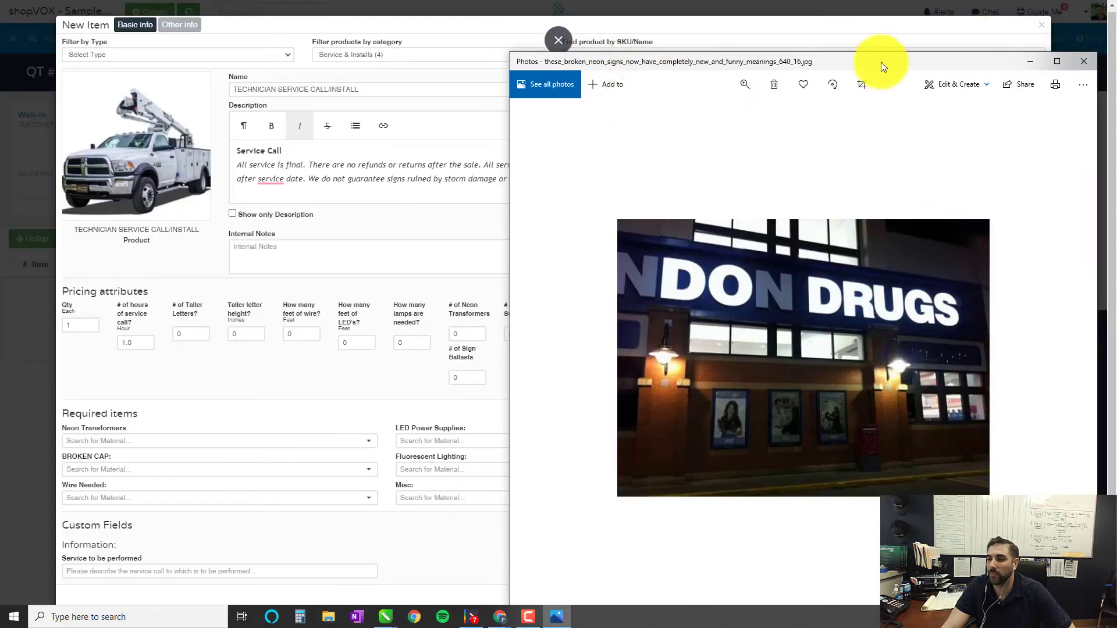
pyautogui.click(1086, 62)
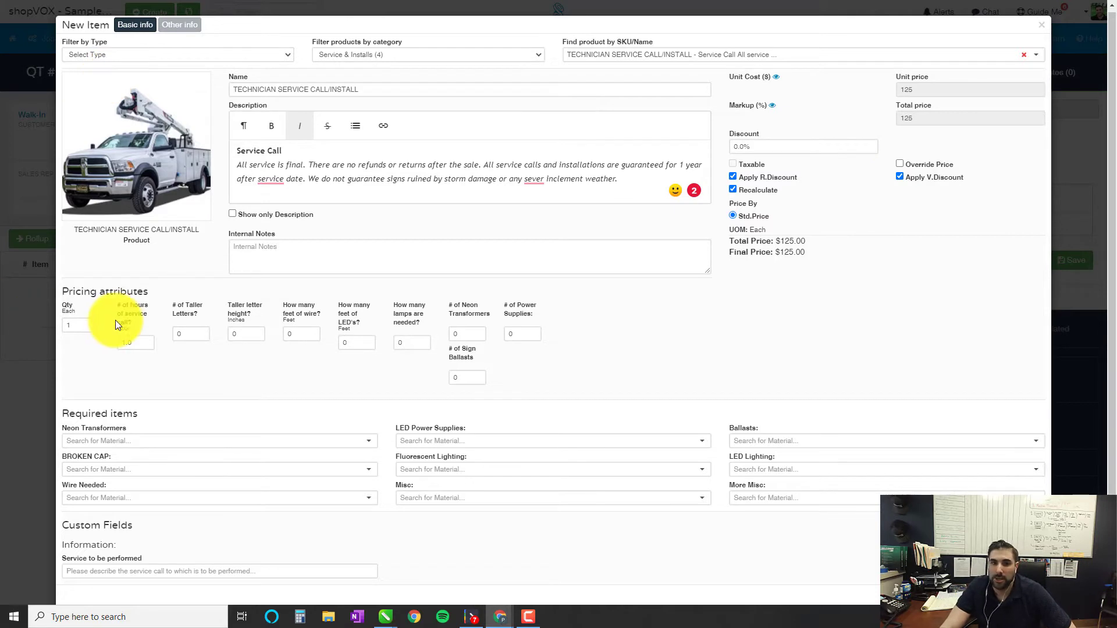
# - Set the number of service call hours to 3
pyautogui.click(139, 340)
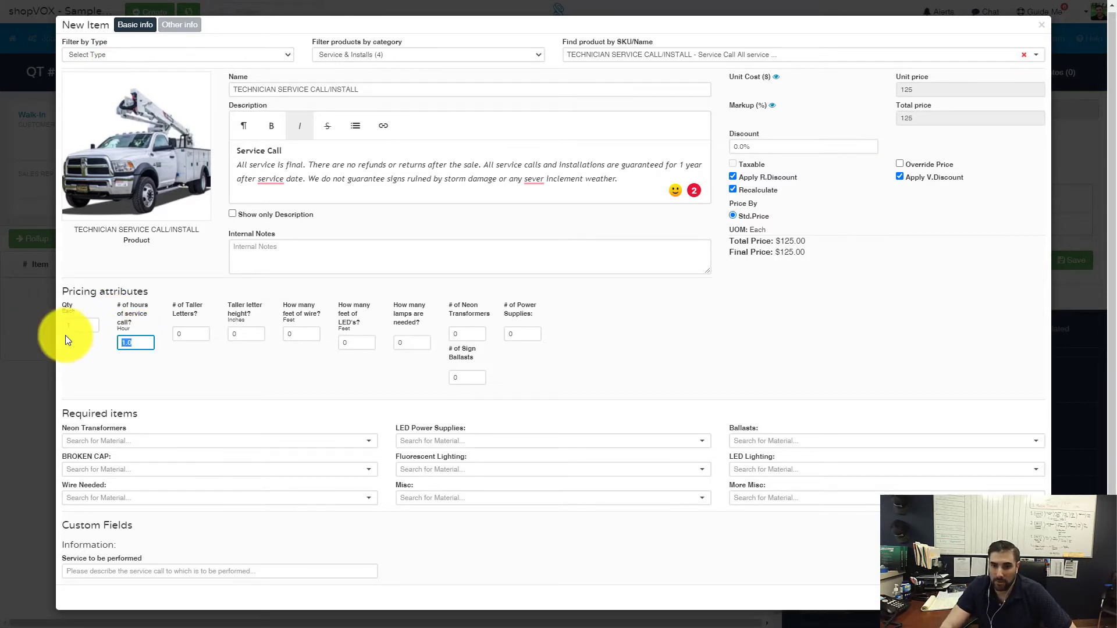
pyautogui.write('3')
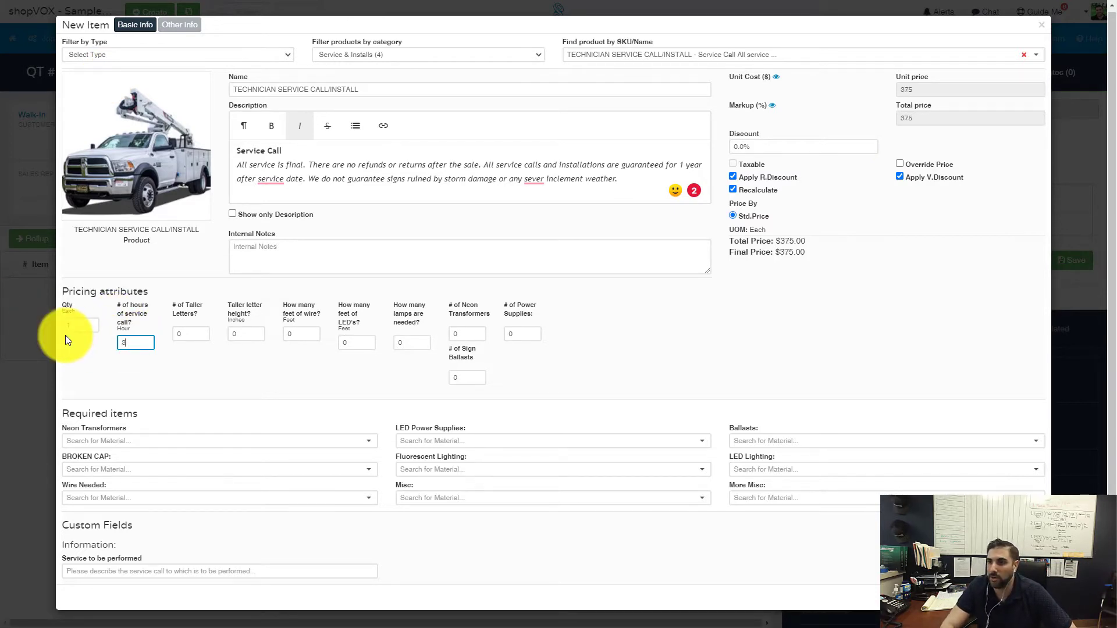
pyautogui.click(908, 118)
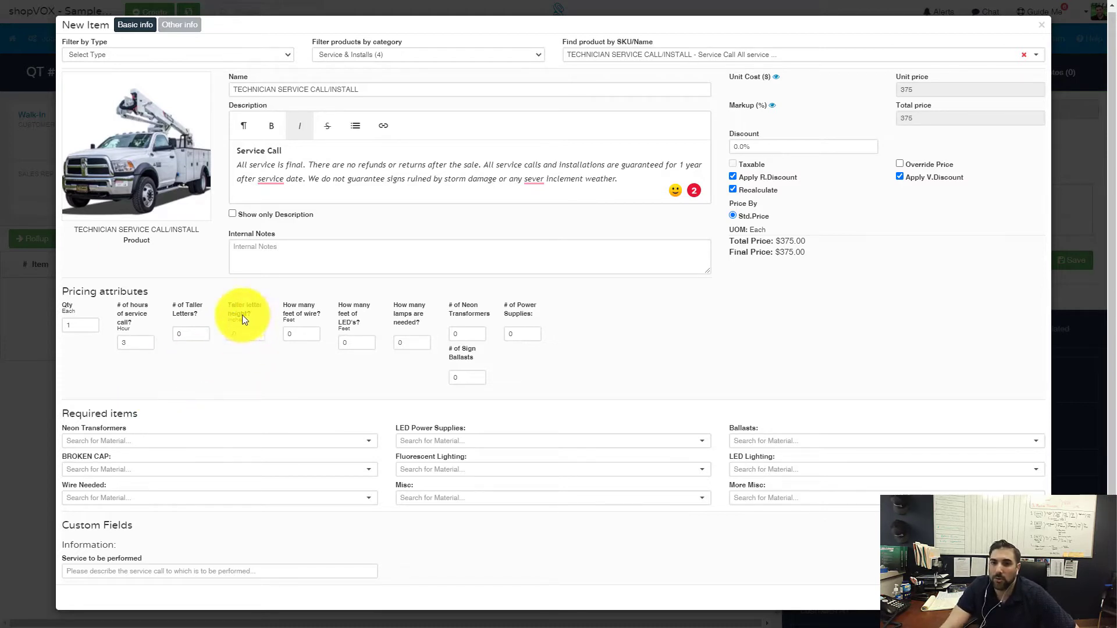
# - Set the pricing attributes to 15 feet of wire, 10 feet of LEDs and 3 power supplies
pyautogui.click(285, 332)
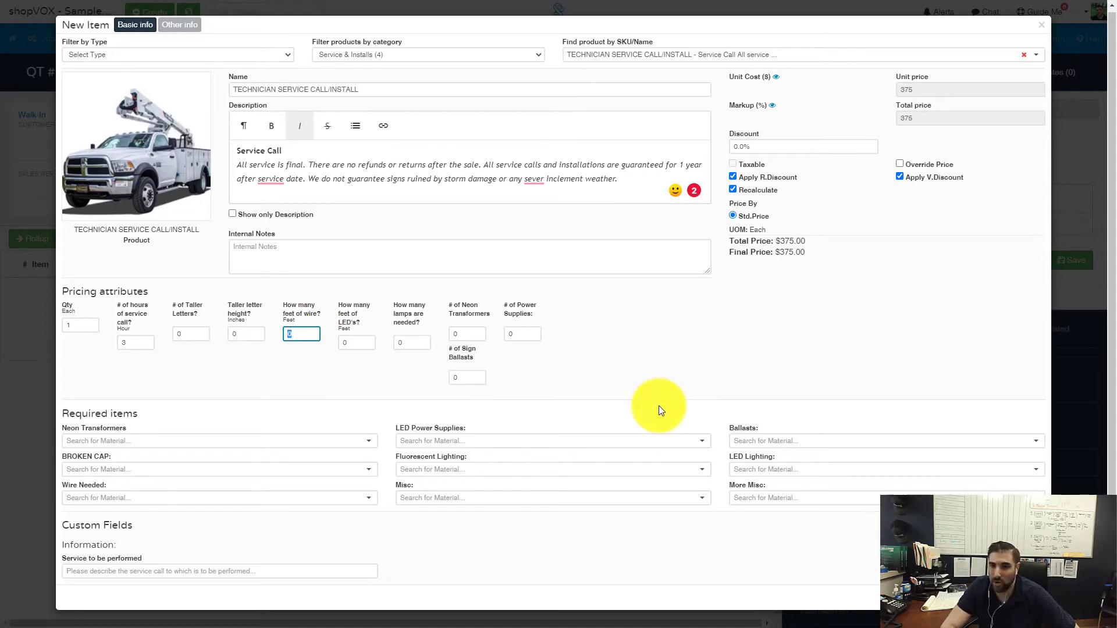
pyautogui.write('15')
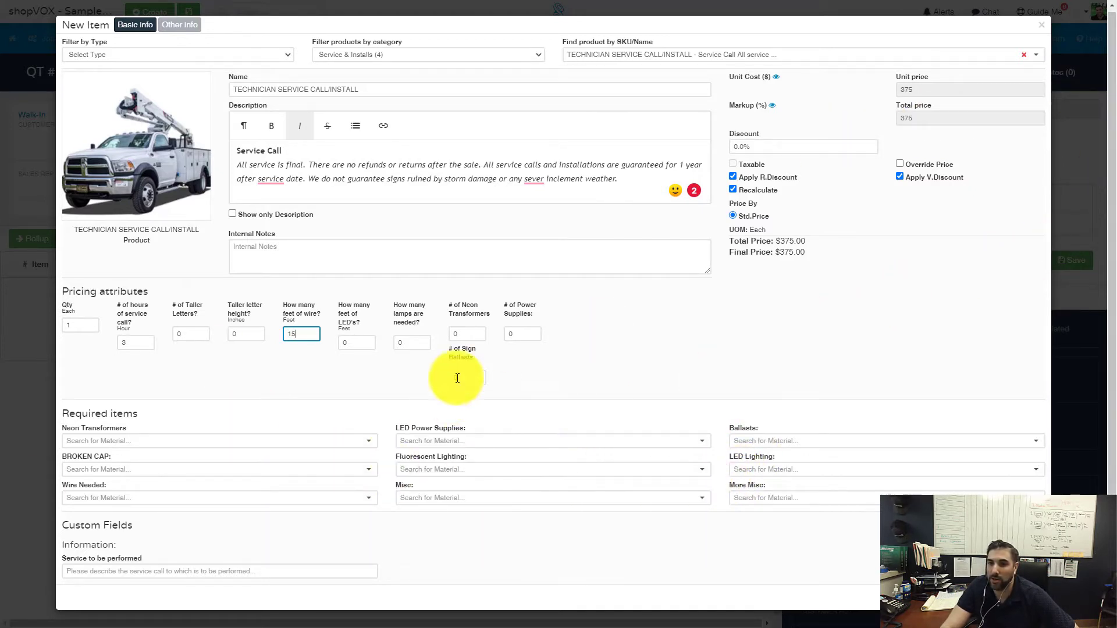
pyautogui.click(357, 344)
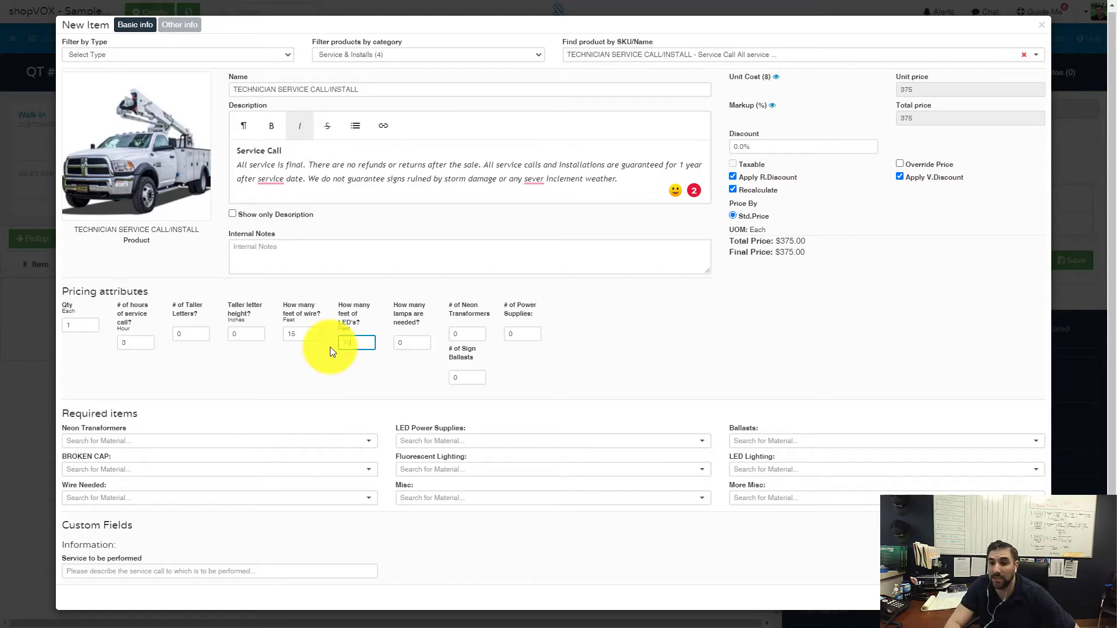
pyautogui.click(339, 358)
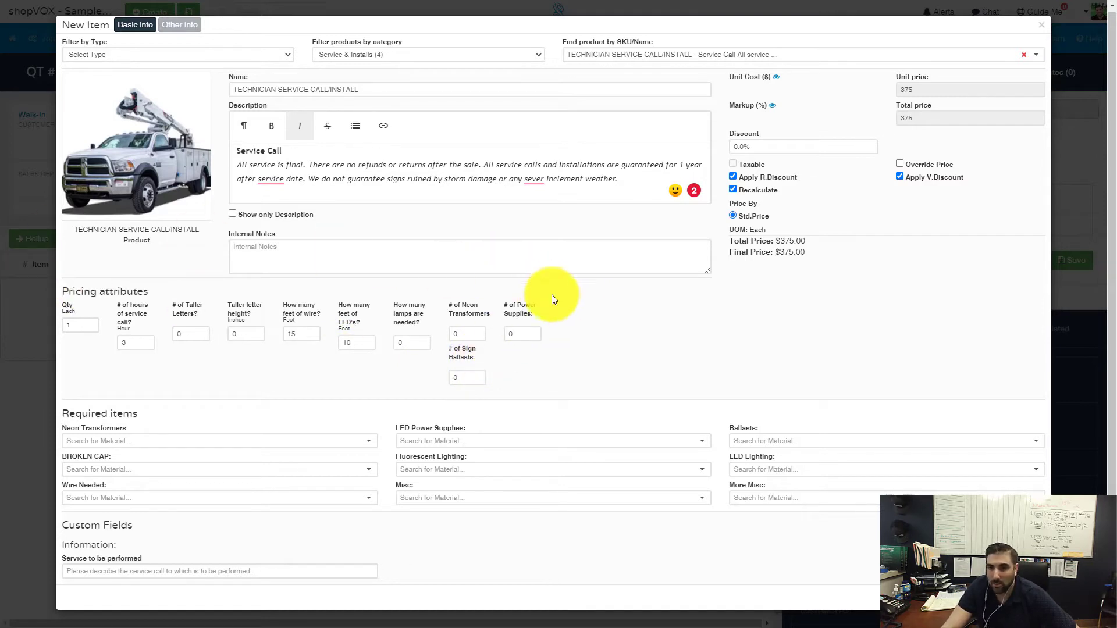
pyautogui.click(518, 337)
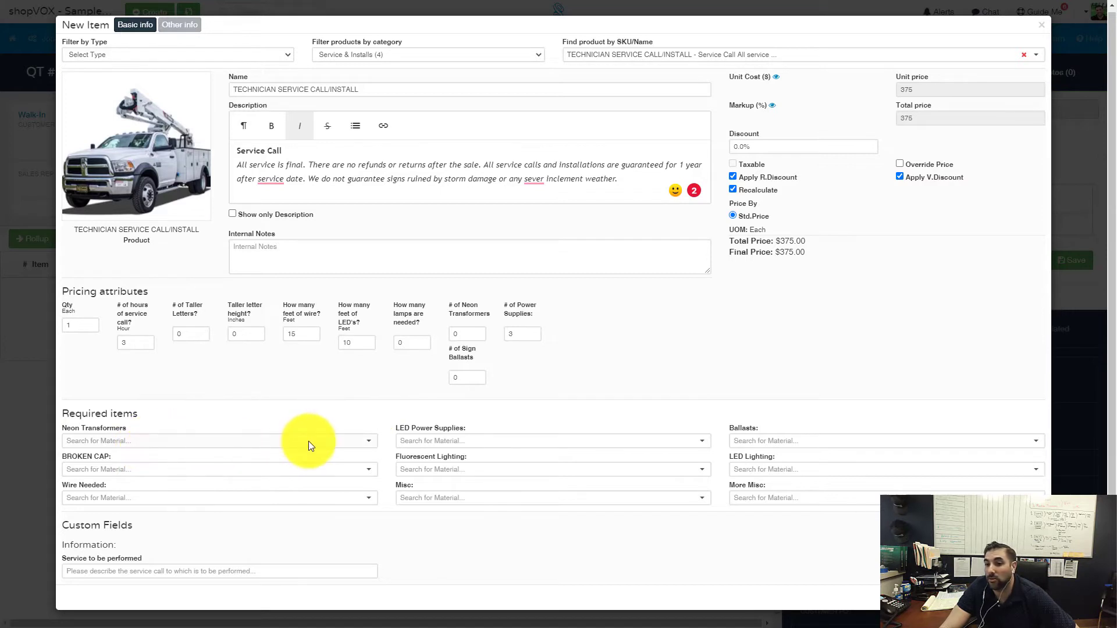
# - Examine the available neon transformer materials and their preview image without selecting one
pyautogui.click(369, 438)
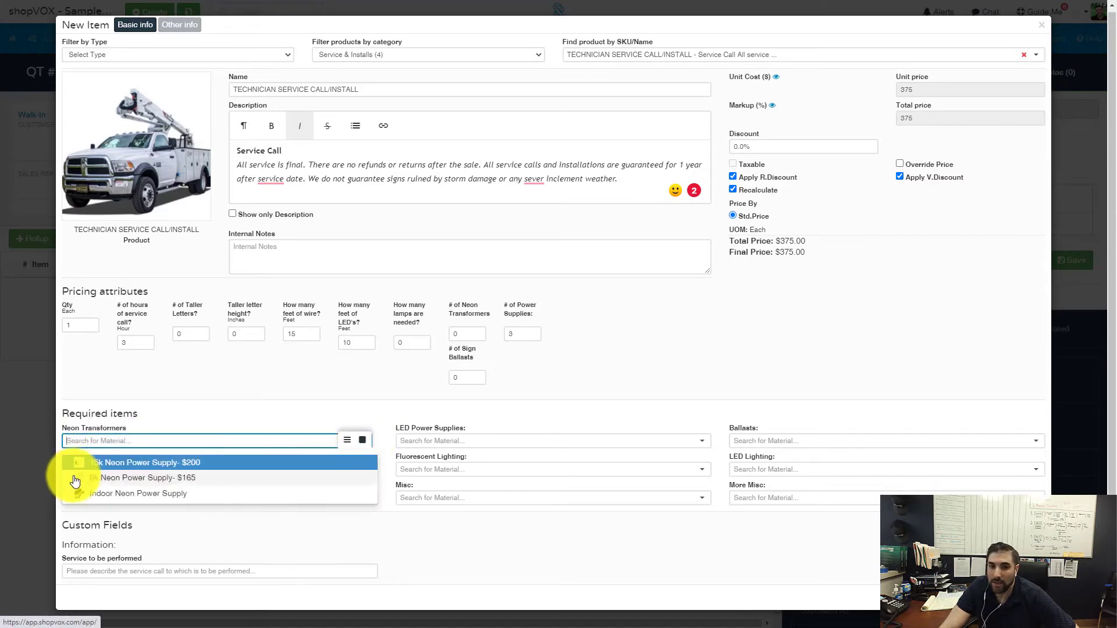
pyautogui.moveTo(80, 481)
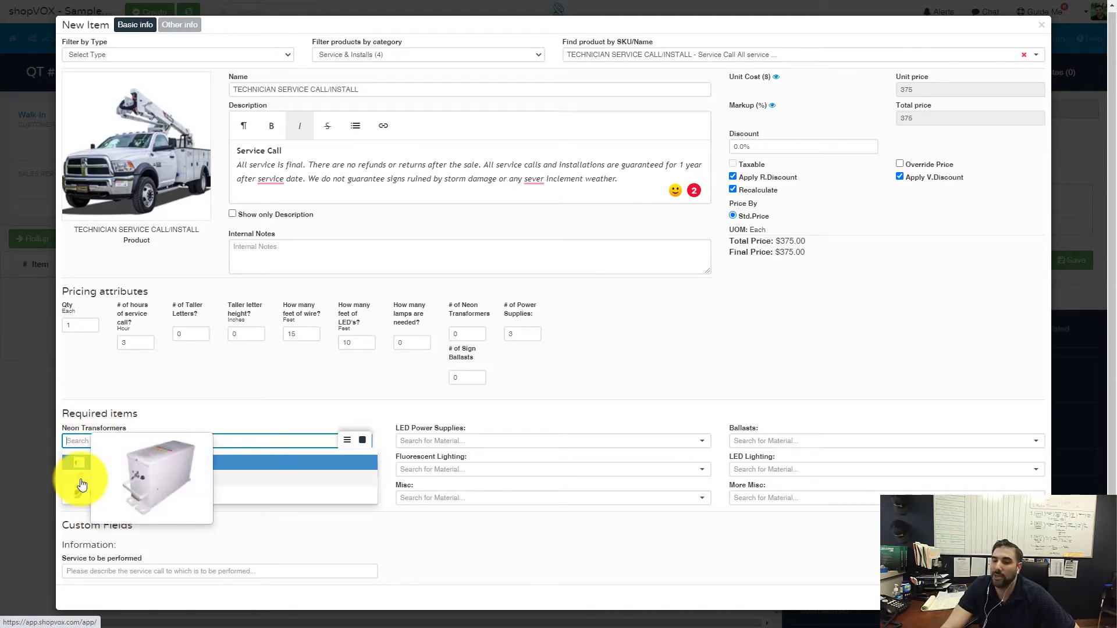
pyautogui.click(157, 410)
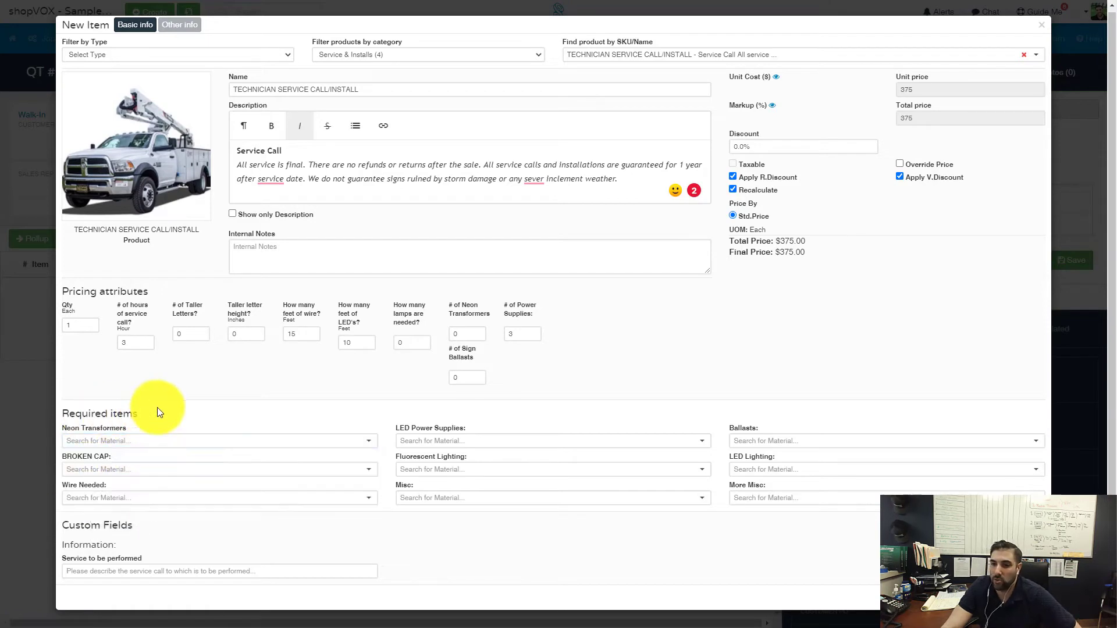
# - Select Sloan Power Supply $150 as the required LED power supply material
pyautogui.click(466, 441)
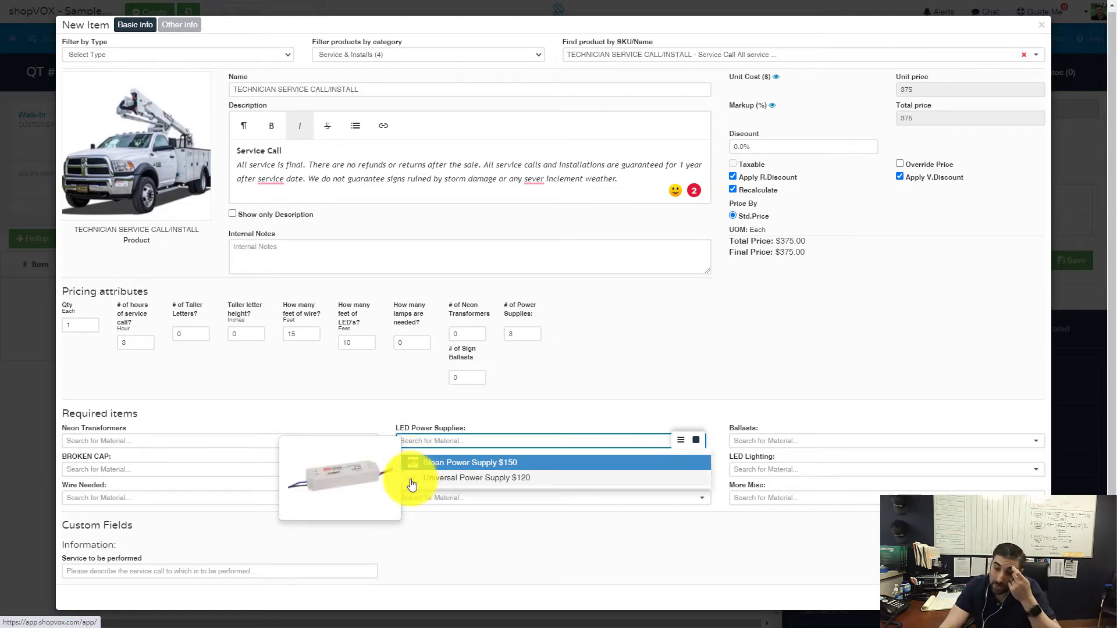
pyautogui.click(437, 465)
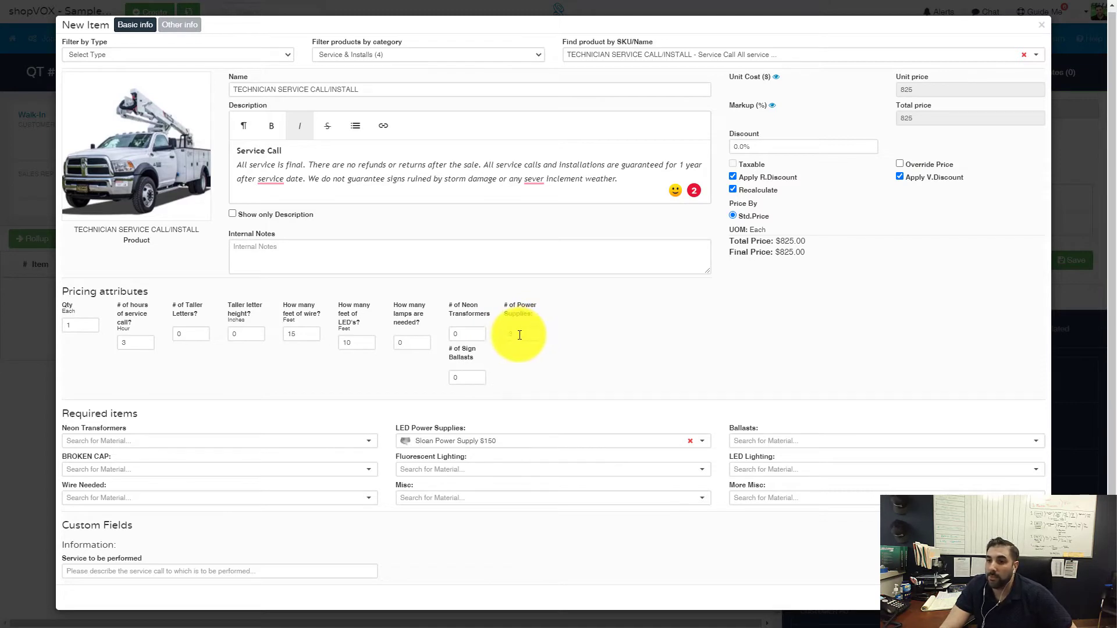
pyautogui.click(495, 441)
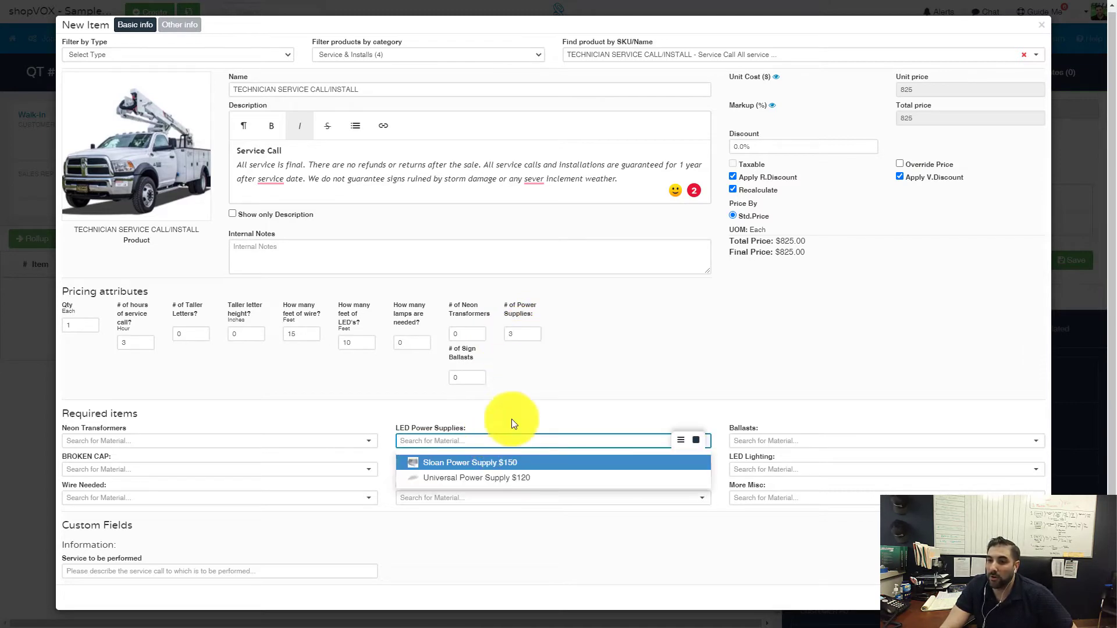
pyautogui.press('Return')
pyautogui.click(530, 337)
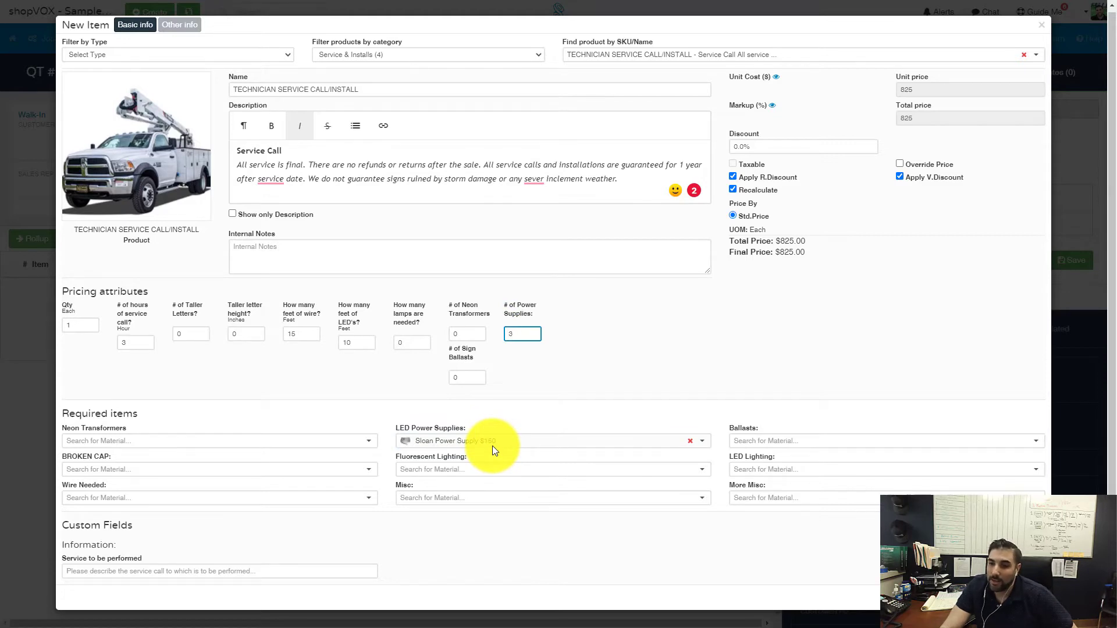
pyautogui.click(520, 416)
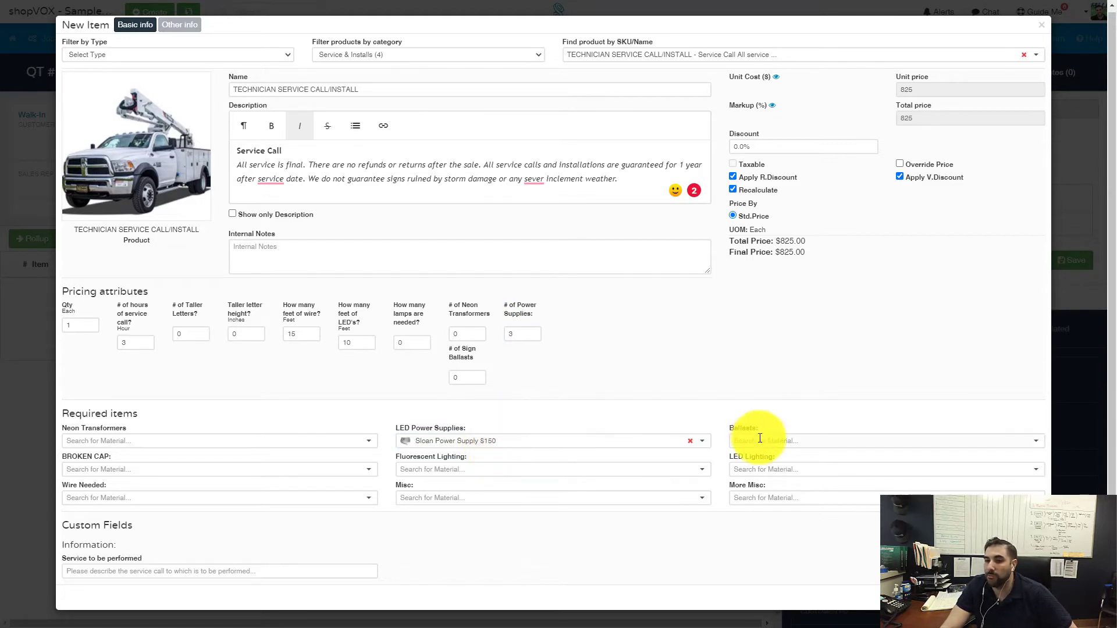
# - Select 446 Ballast $100 as the required ballast material and clear that selection
pyautogui.click(761, 439)
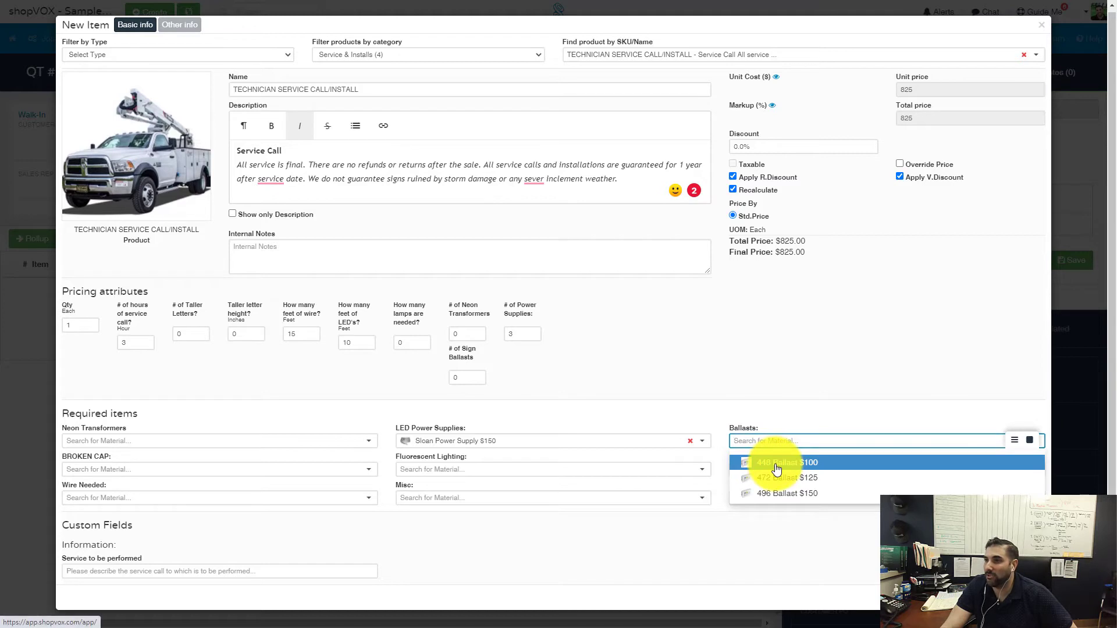
pyautogui.click(778, 464)
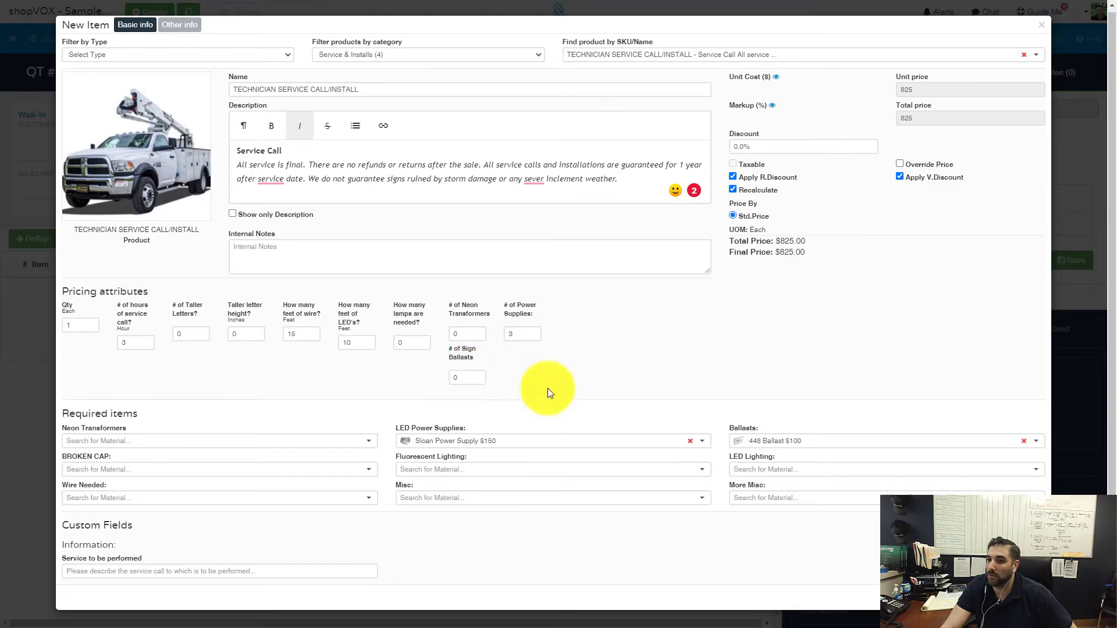
pyautogui.click(1024, 441)
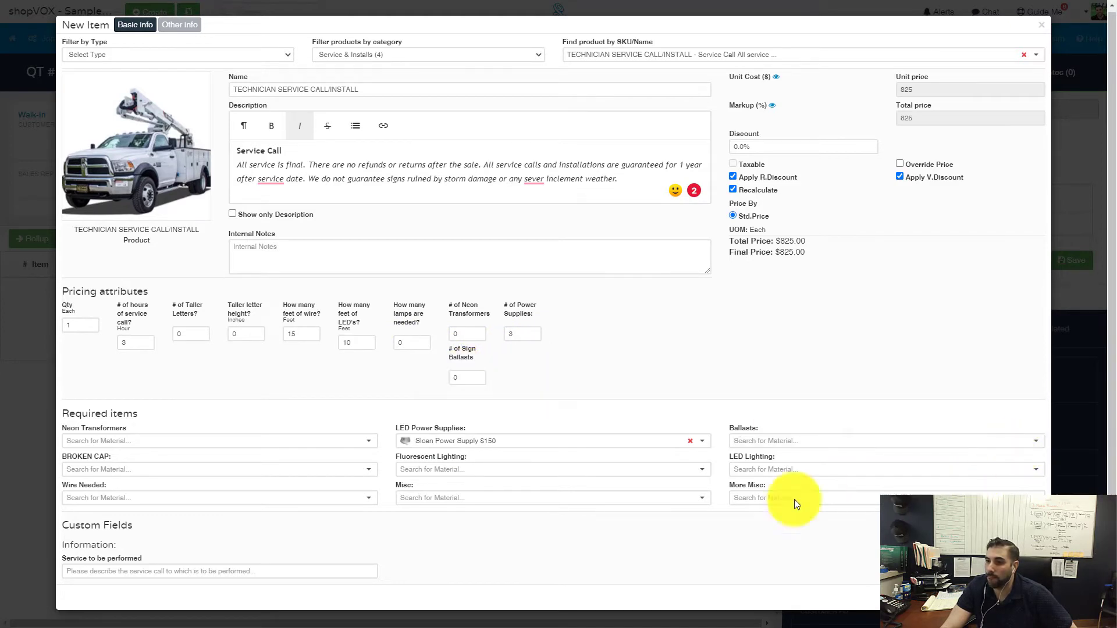
# - Examine the broken cap and fluorescent lighting material options, along with the taller letter quantity and height fields
pyautogui.click(166, 471)
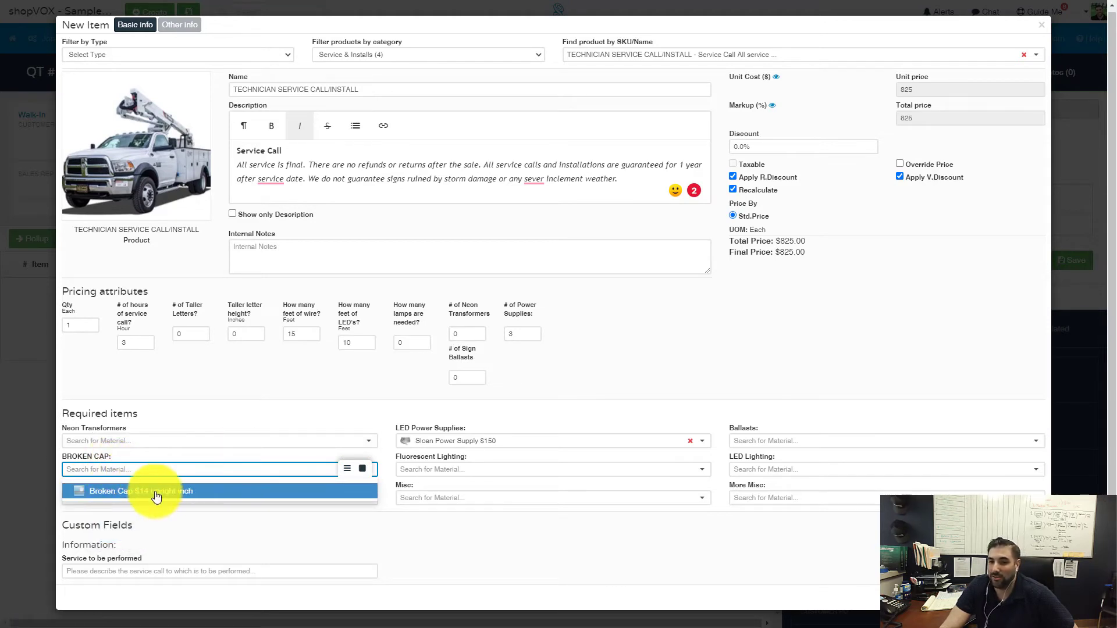
pyautogui.click(238, 334)
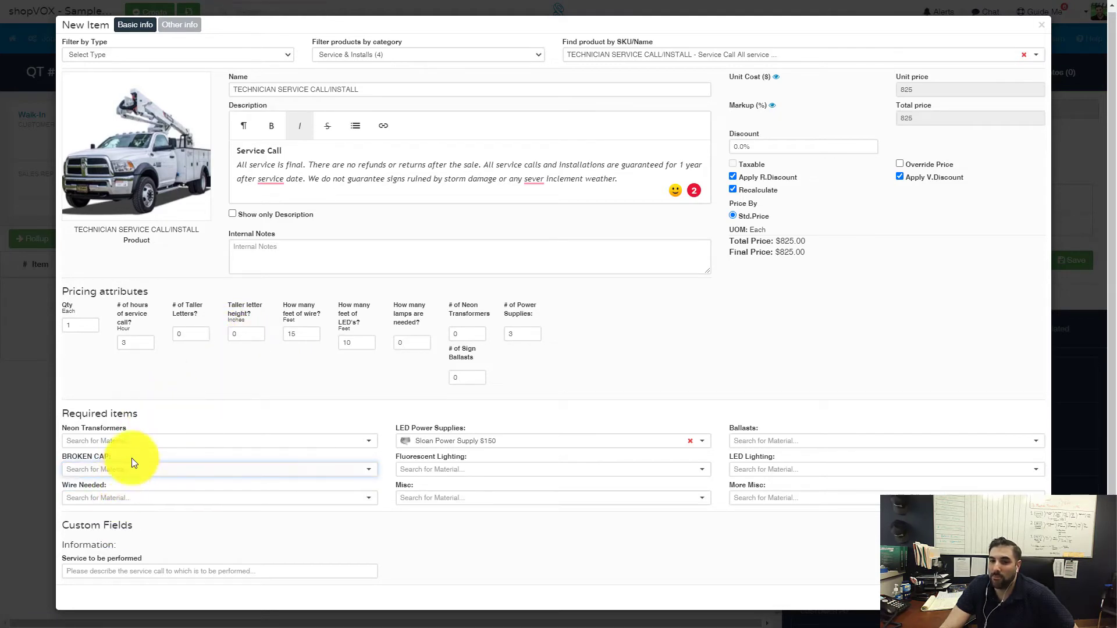
pyautogui.click(249, 333)
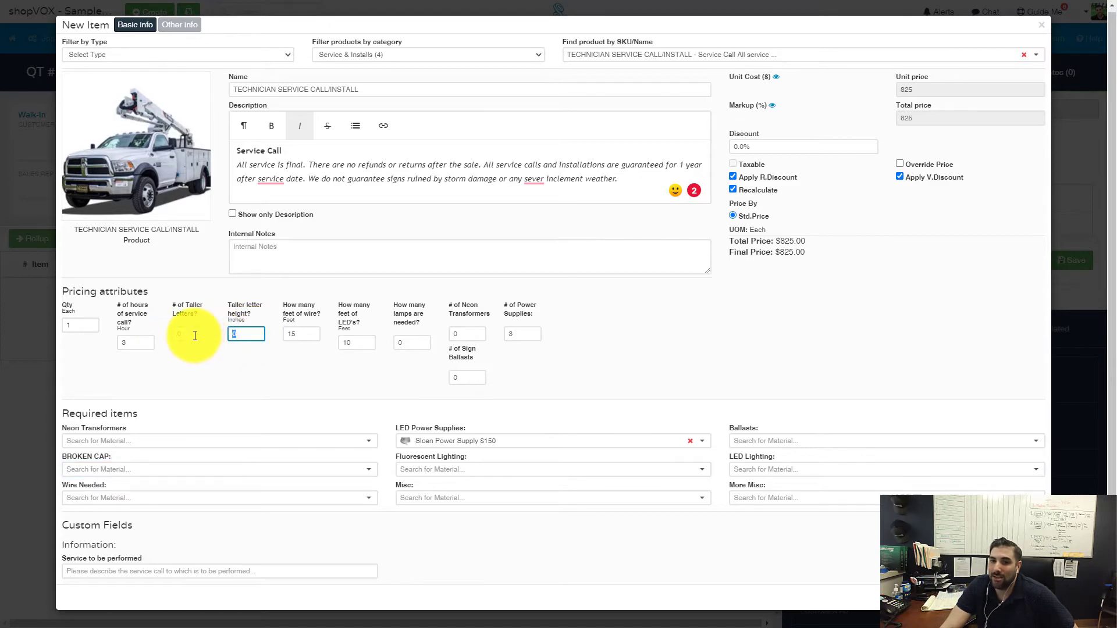
pyautogui.click(189, 334)
pyautogui.click(219, 381)
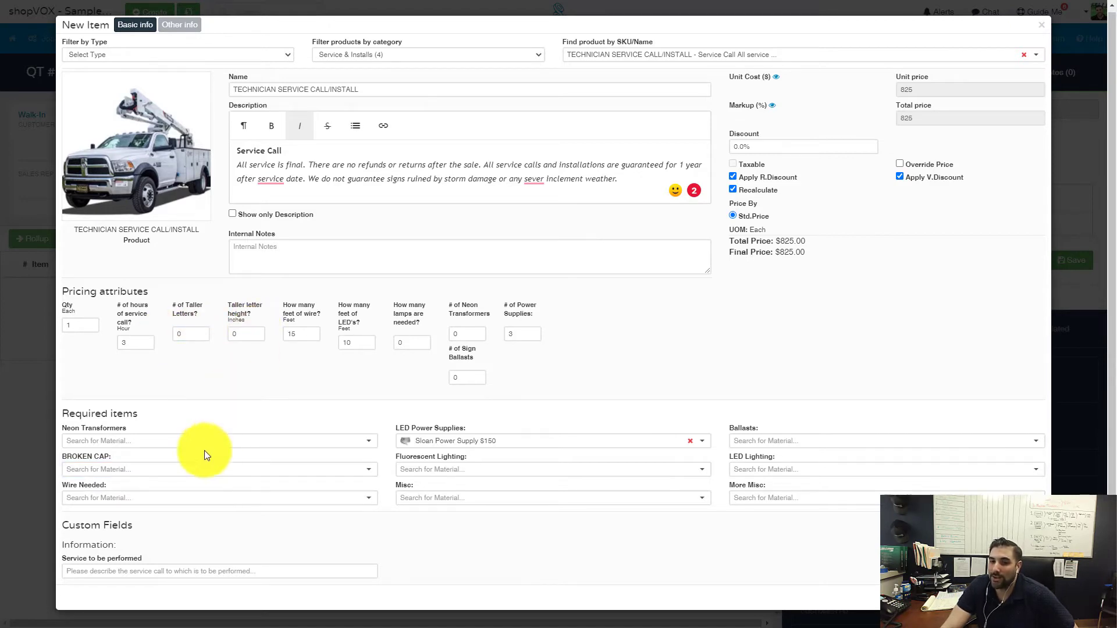
pyautogui.click(462, 472)
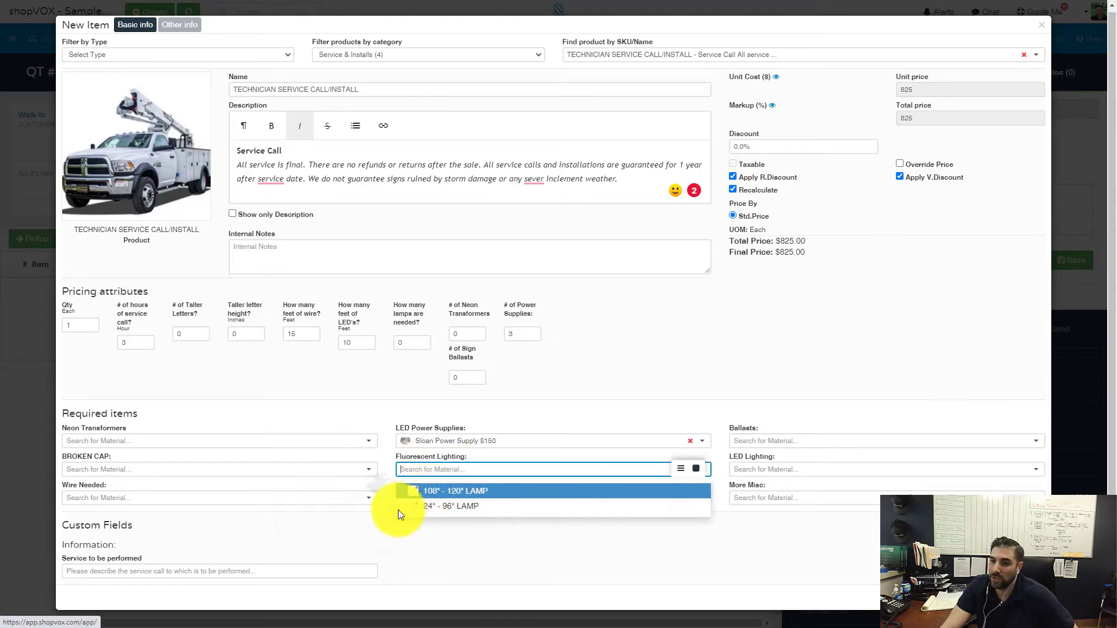
pyautogui.moveTo(413, 512)
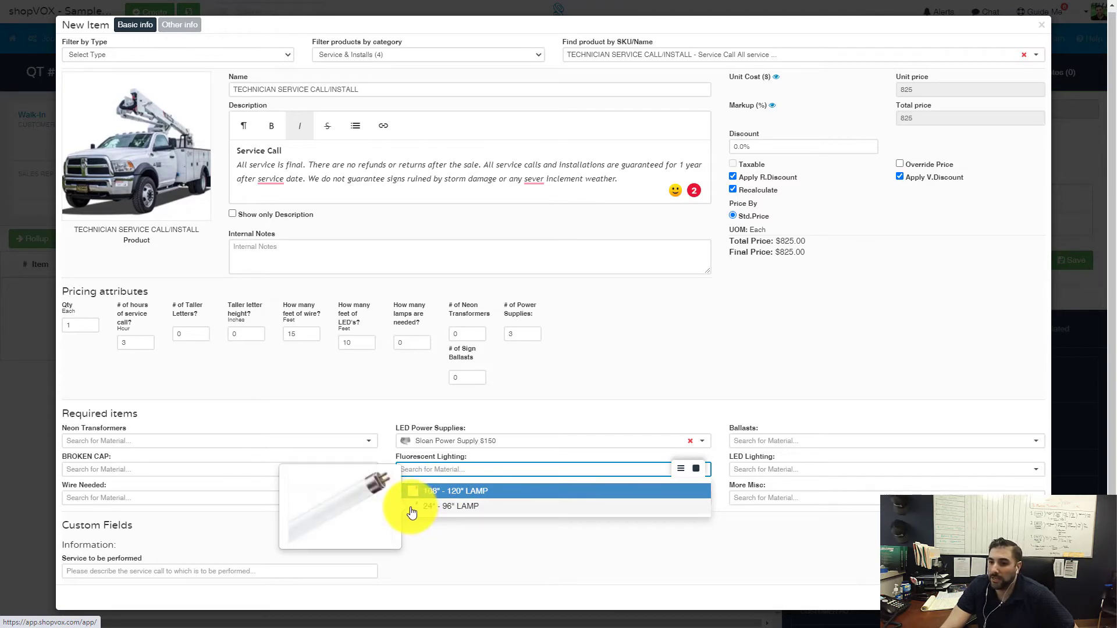
pyautogui.click(722, 408)
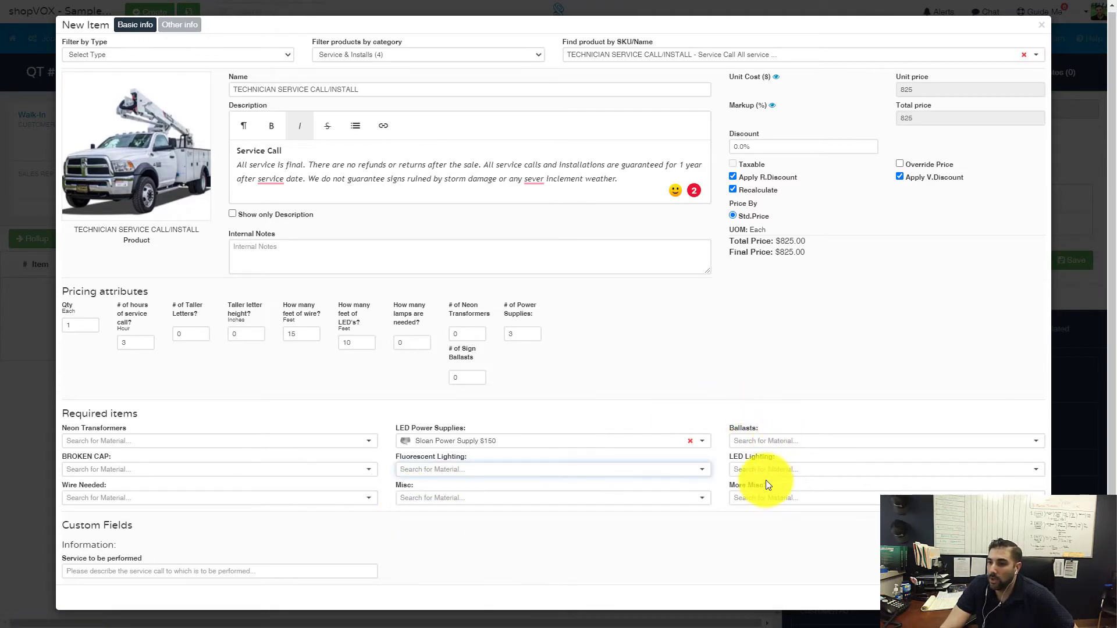
# - Select White LED's $10 per foot as the required LED lighting material
pyautogui.click(752, 469)
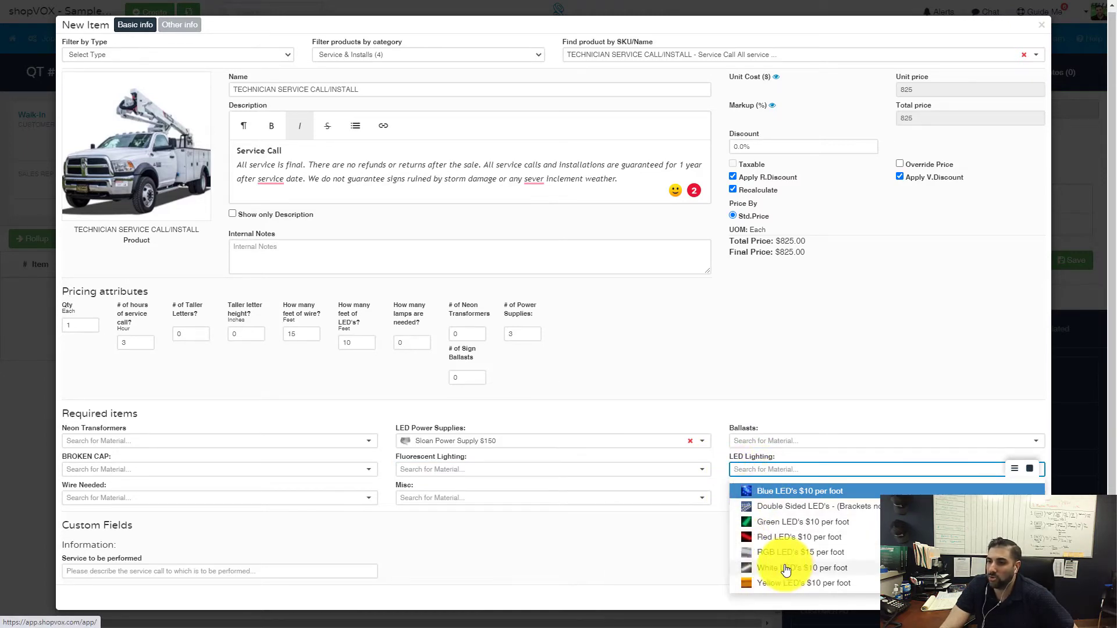
pyautogui.moveTo(750, 570)
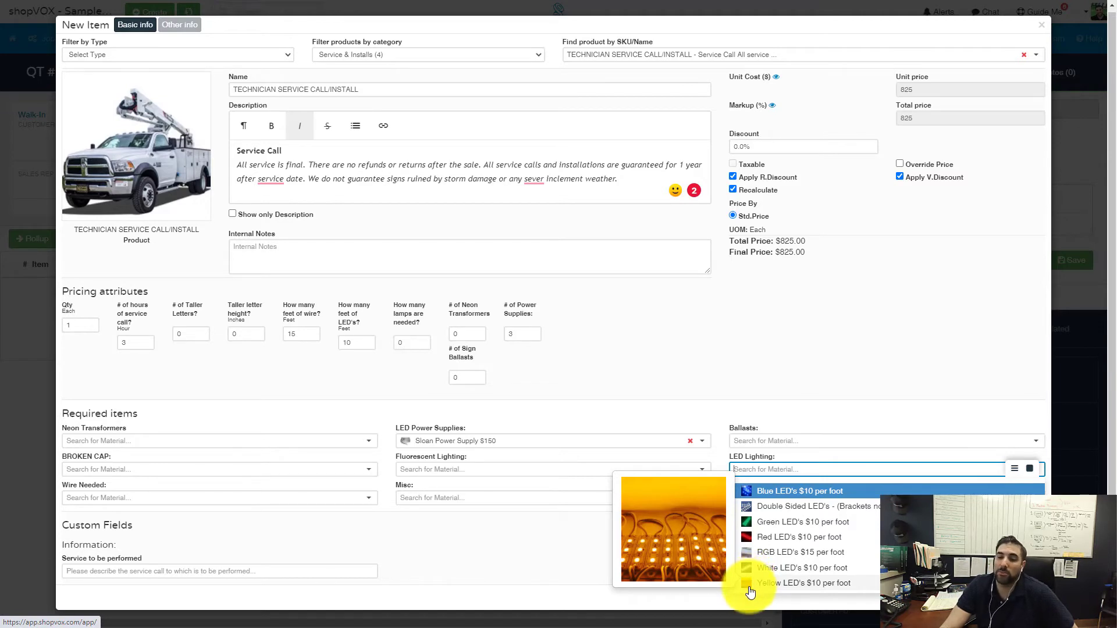
pyautogui.moveTo(749, 591)
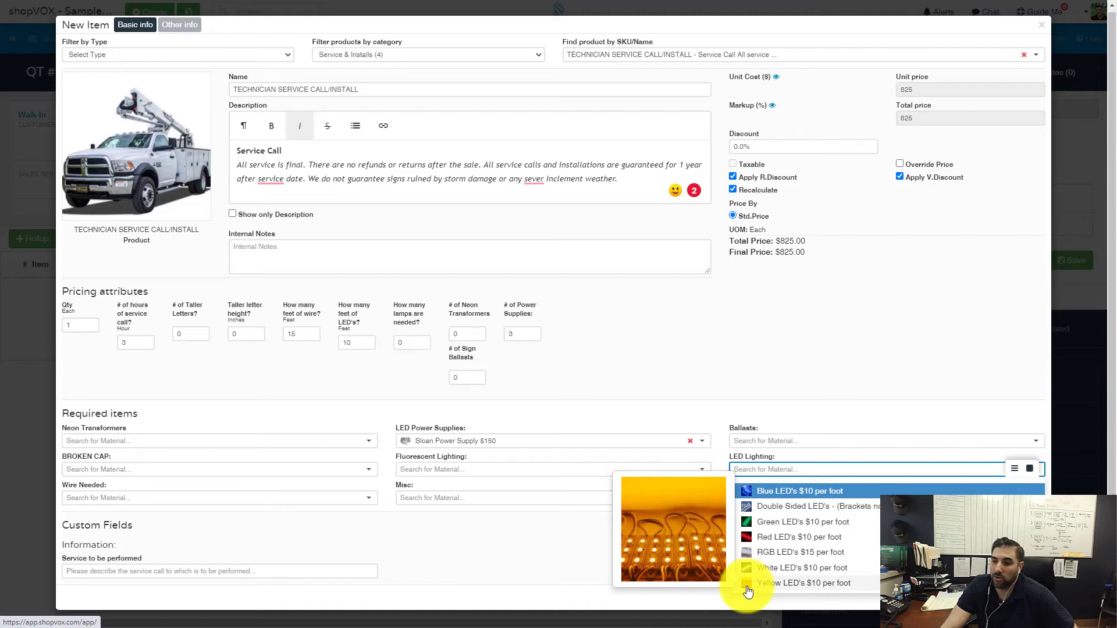
pyautogui.click(775, 570)
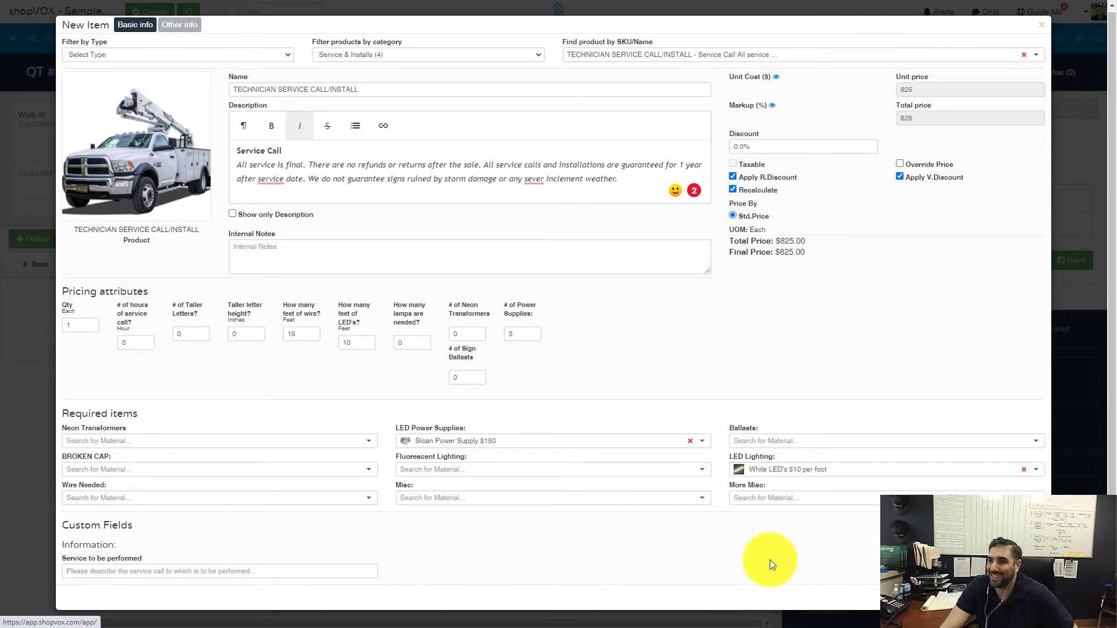
# - Select LED WIRE as the required wire material
pyautogui.click(111, 498)
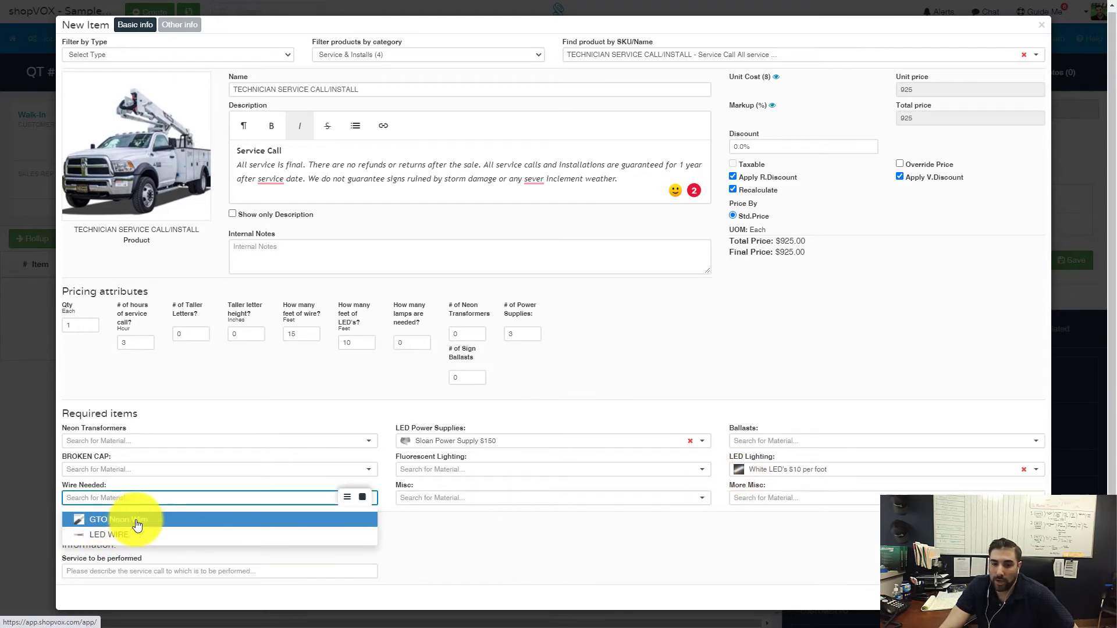
pyautogui.moveTo(79, 526)
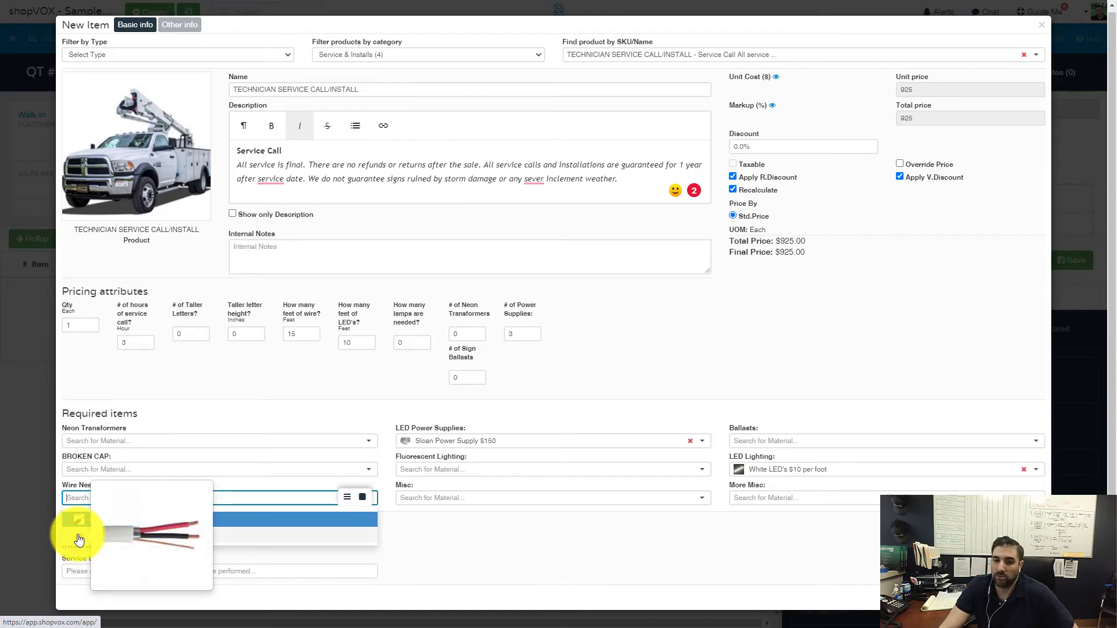
pyautogui.click(79, 540)
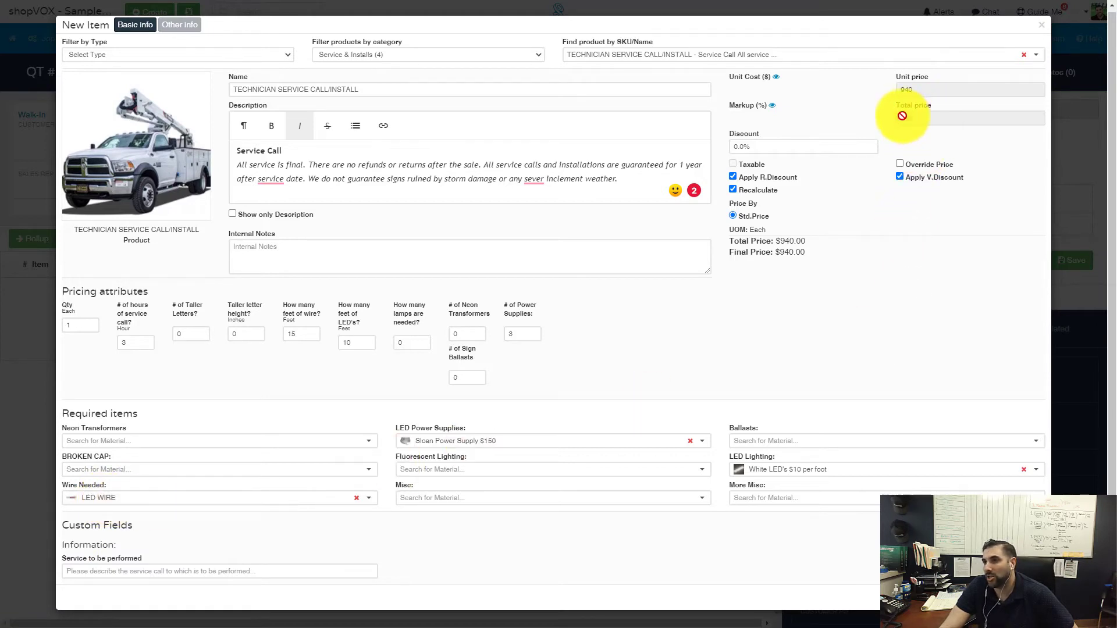
# - Examine the material options and preview images for Misc and More Misc without selecting any
pyautogui.click(461, 496)
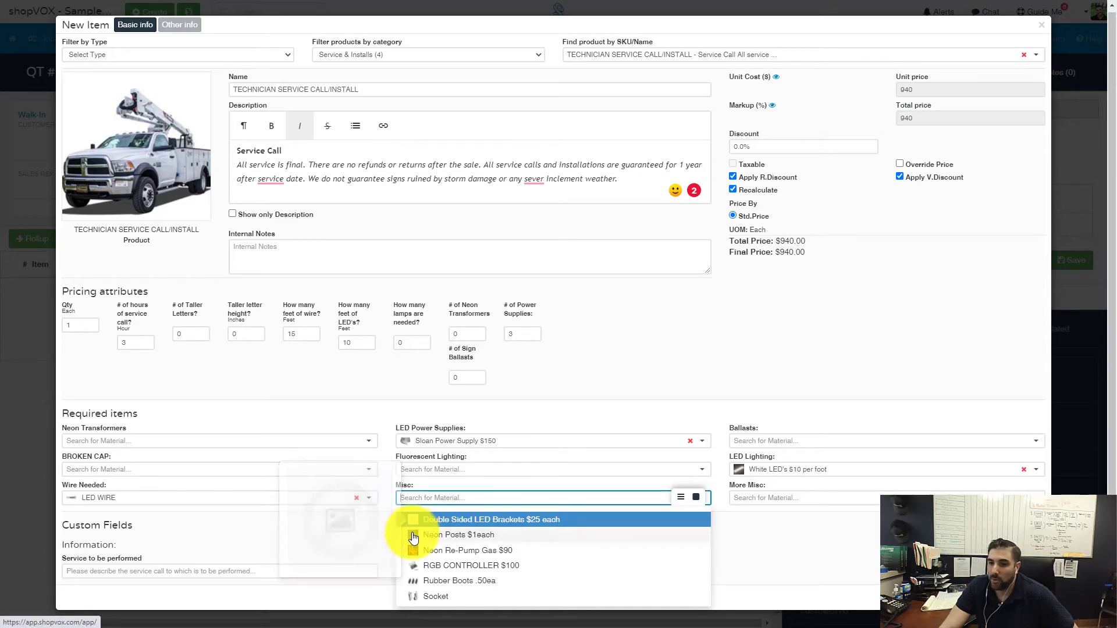
pyautogui.moveTo(414, 537)
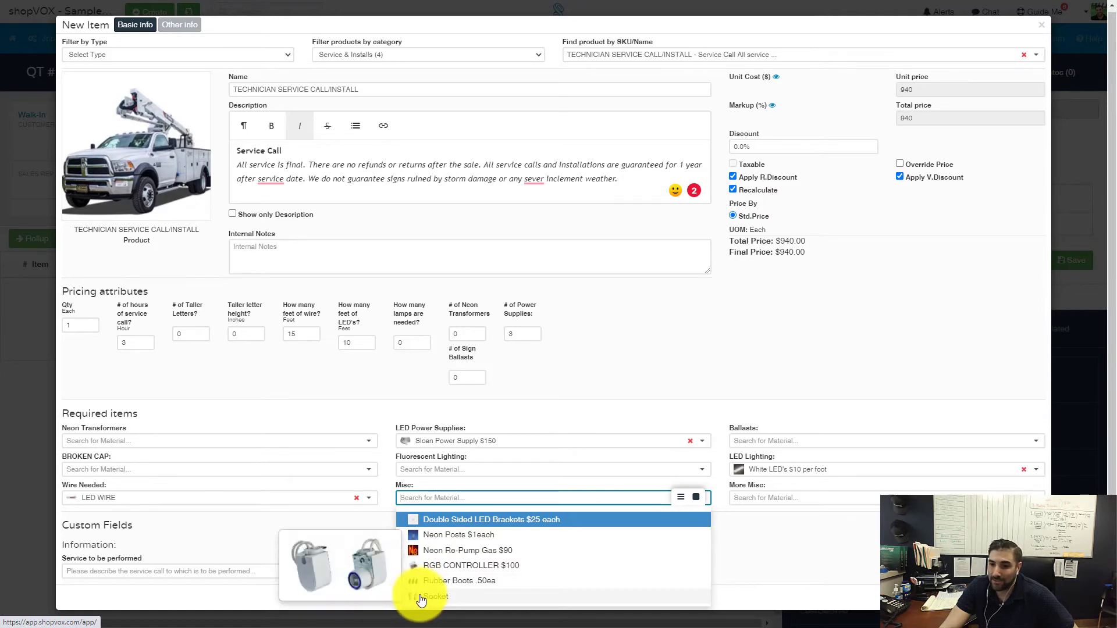
pyautogui.click(781, 508)
pyautogui.click(750, 501)
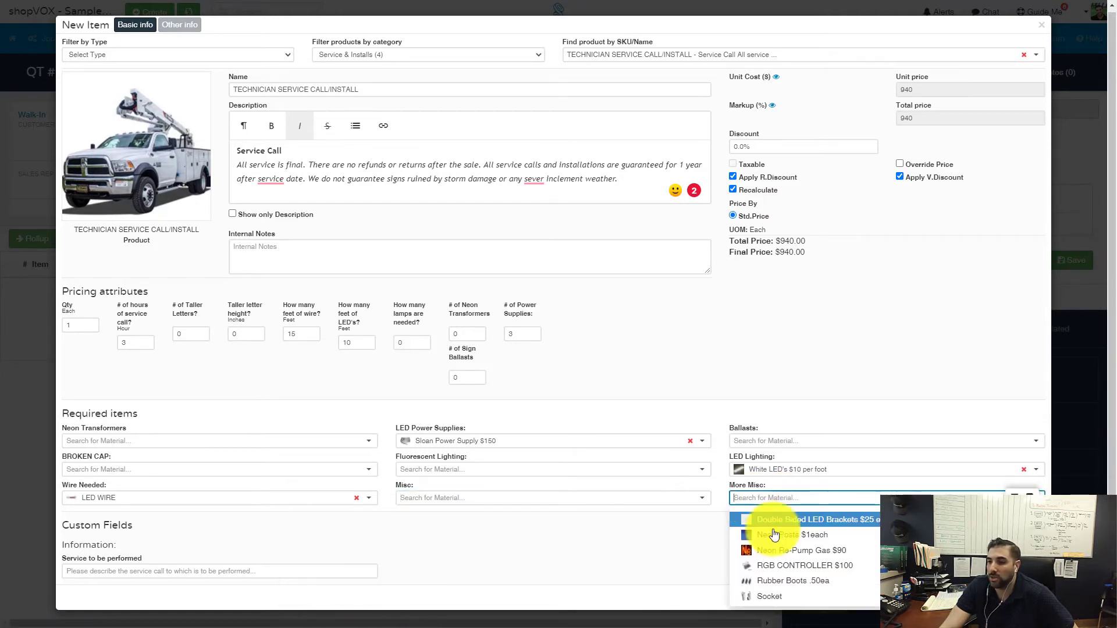
pyautogui.moveTo(741, 544)
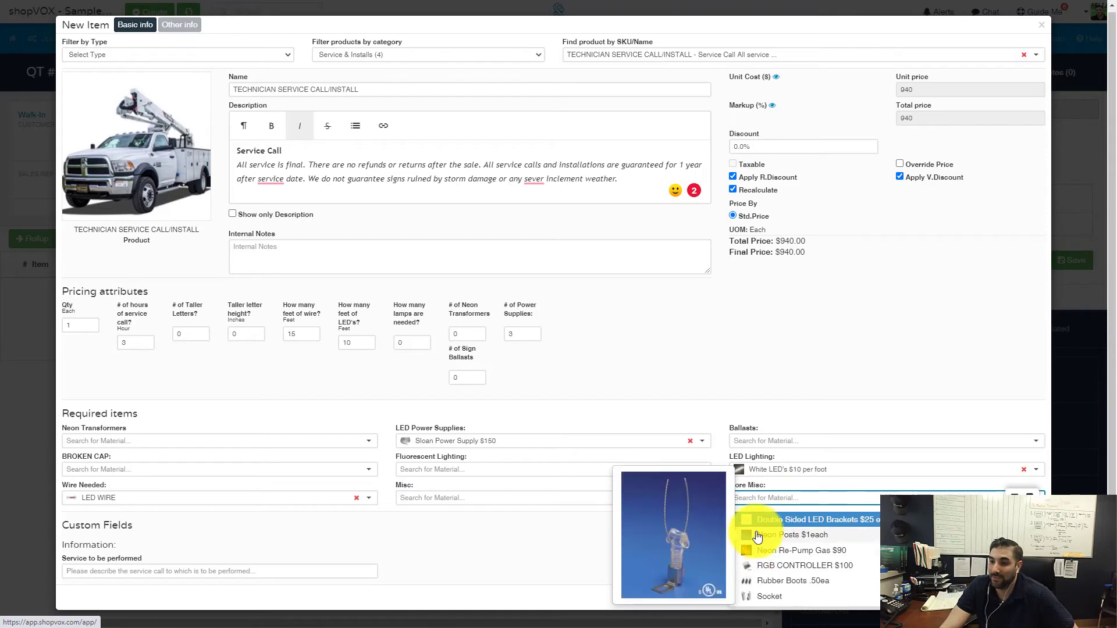
pyautogui.click(431, 496)
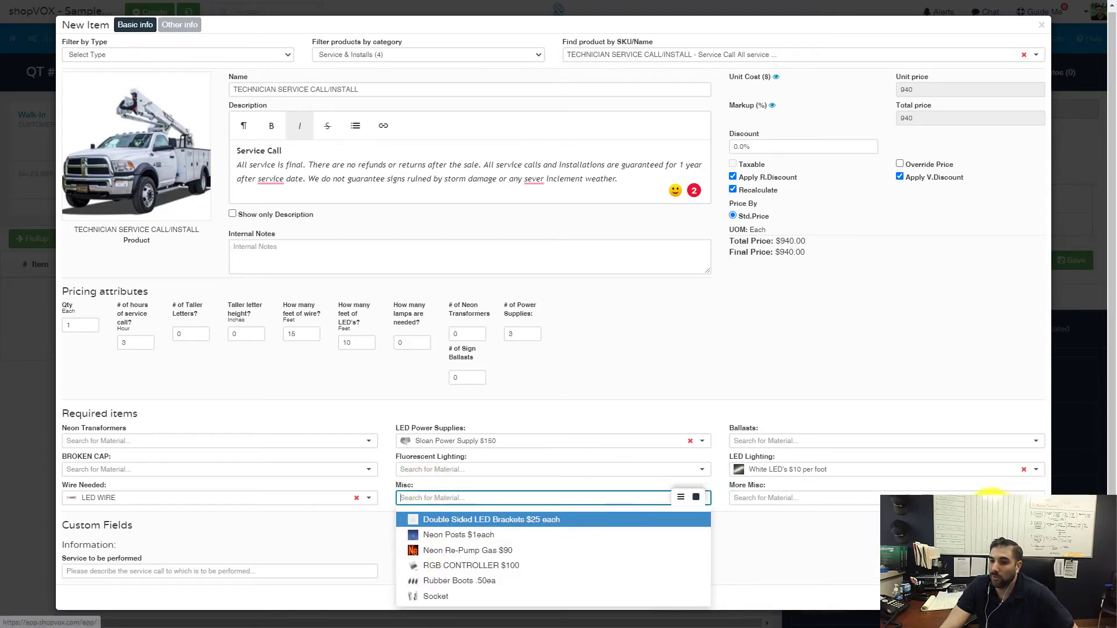
pyautogui.click(832, 499)
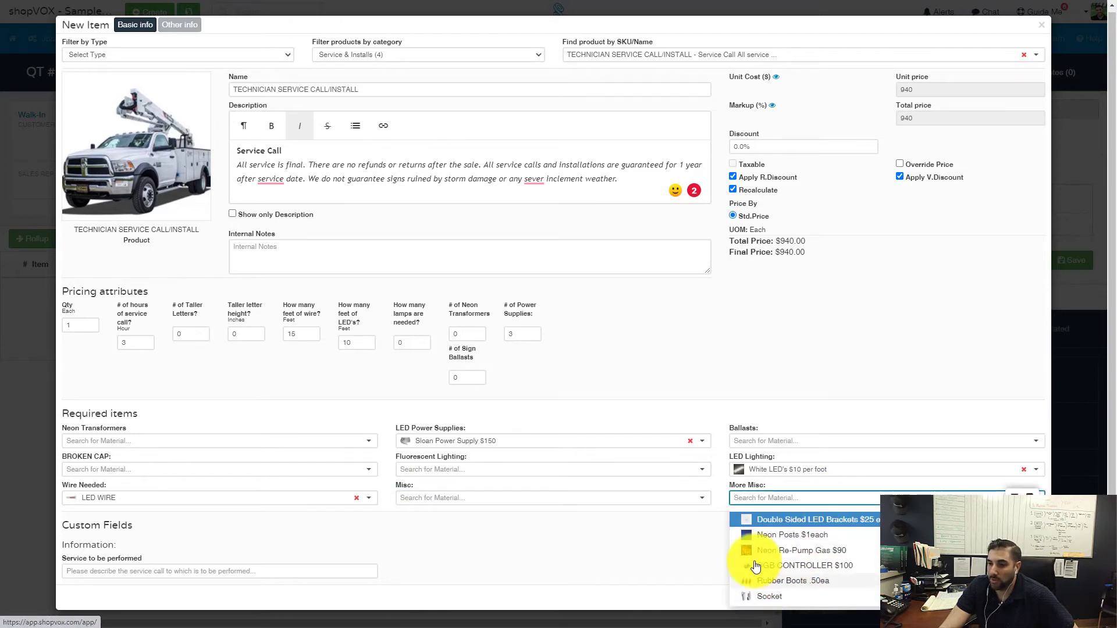
pyautogui.click(605, 576)
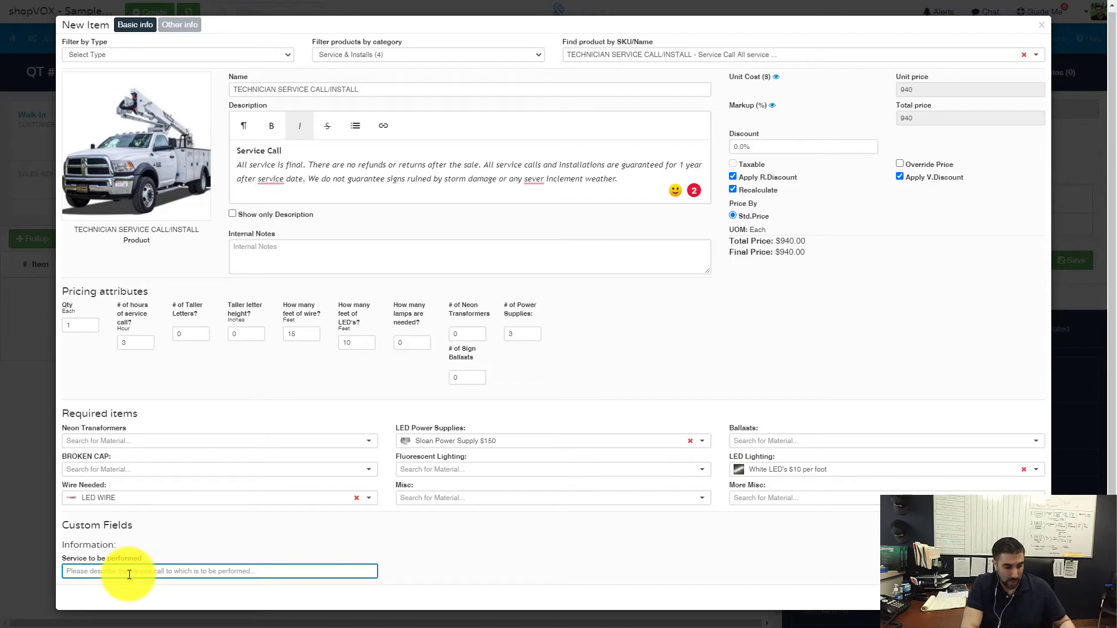
# - Describe the service to be performed as "Re do letters with white LED's and replace all power supplies for the sign." and save the item
pyautogui.write('Re do letters w')
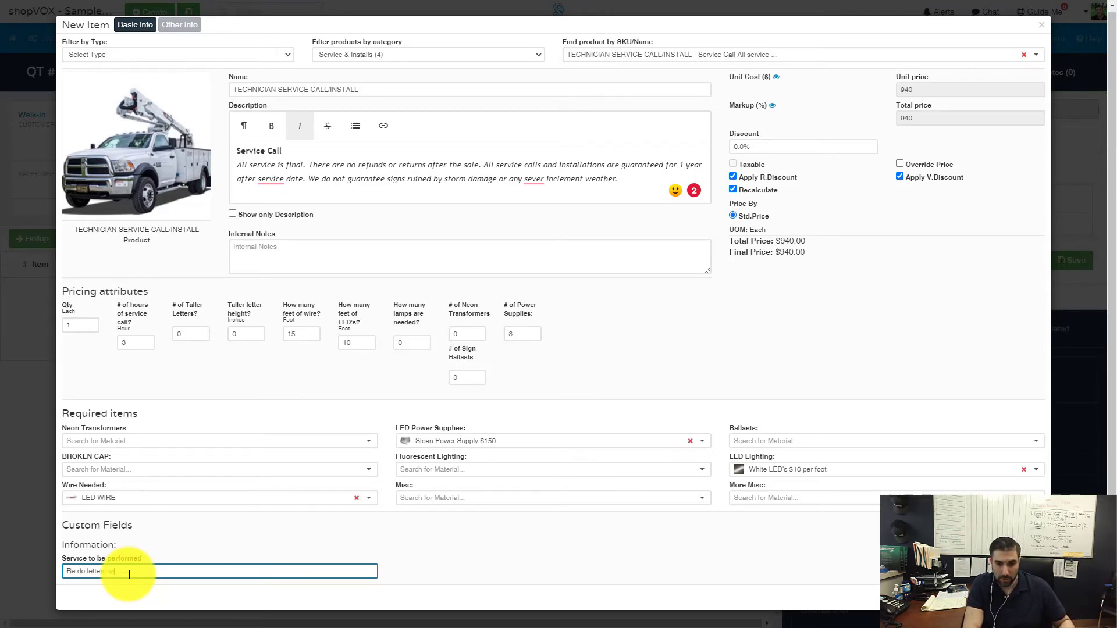
pyautogui.write("ith white LED's")
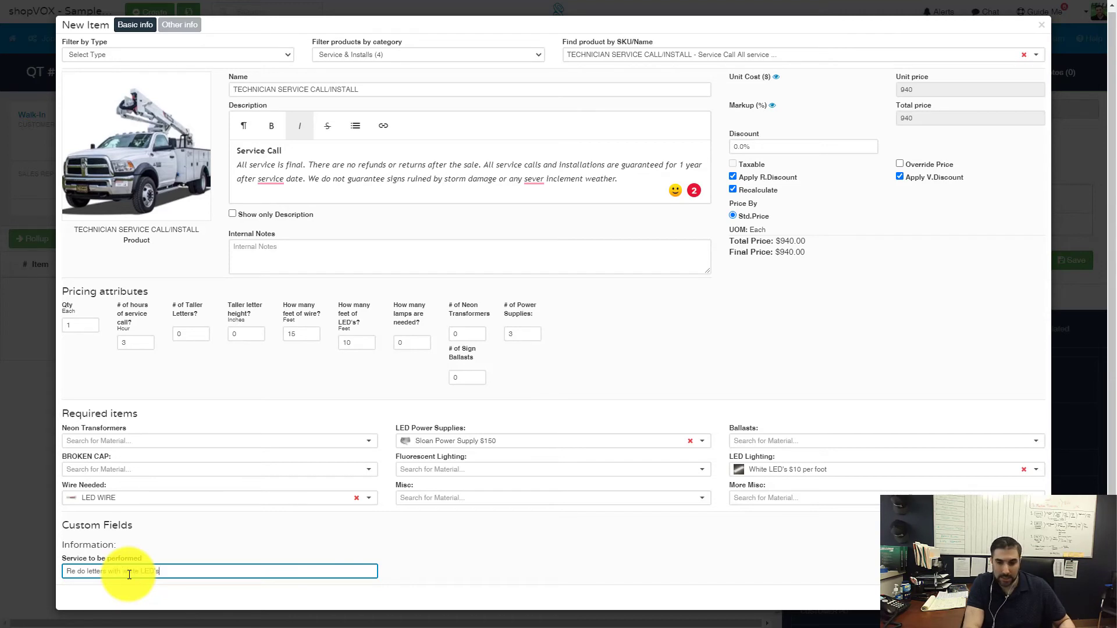
pyautogui.write(' and replace ')
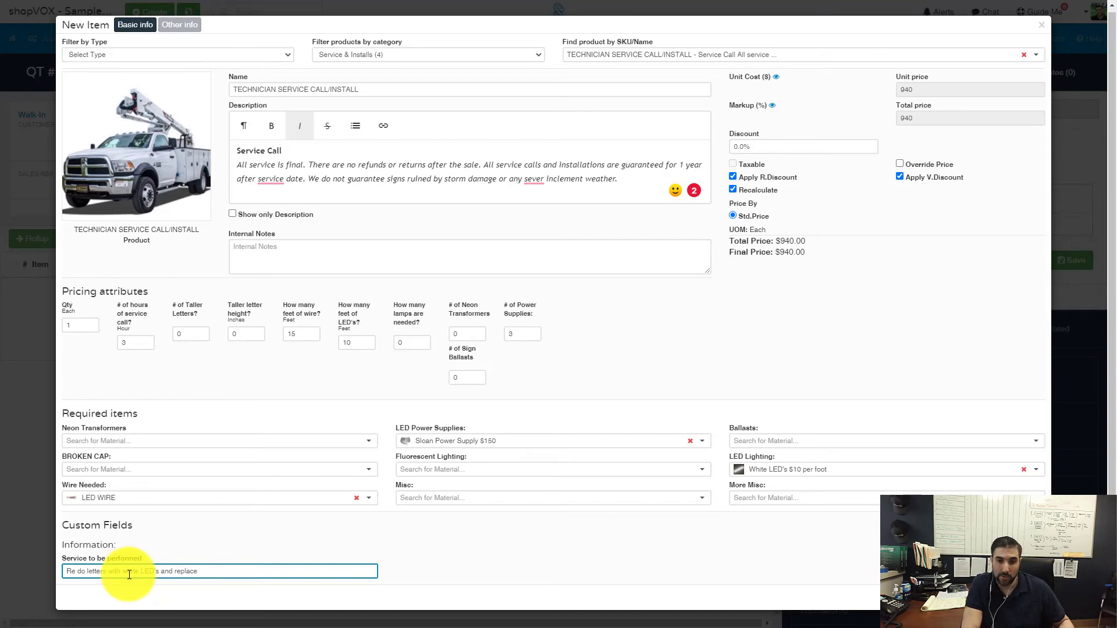
pyautogui.write('all powere')
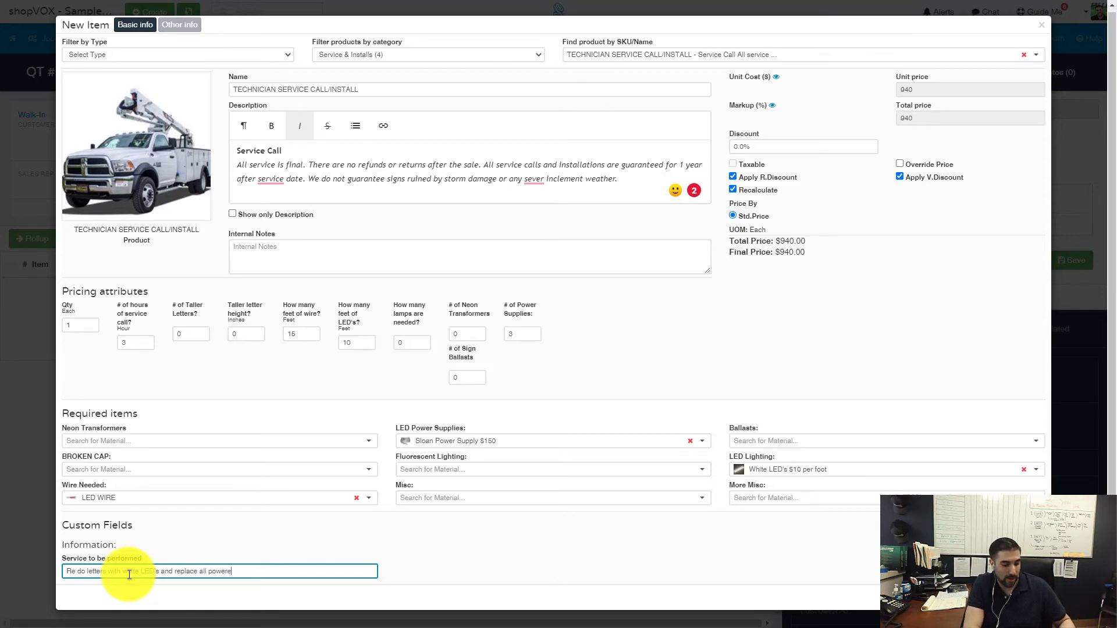
pyautogui.write(' supplies for the signs.')
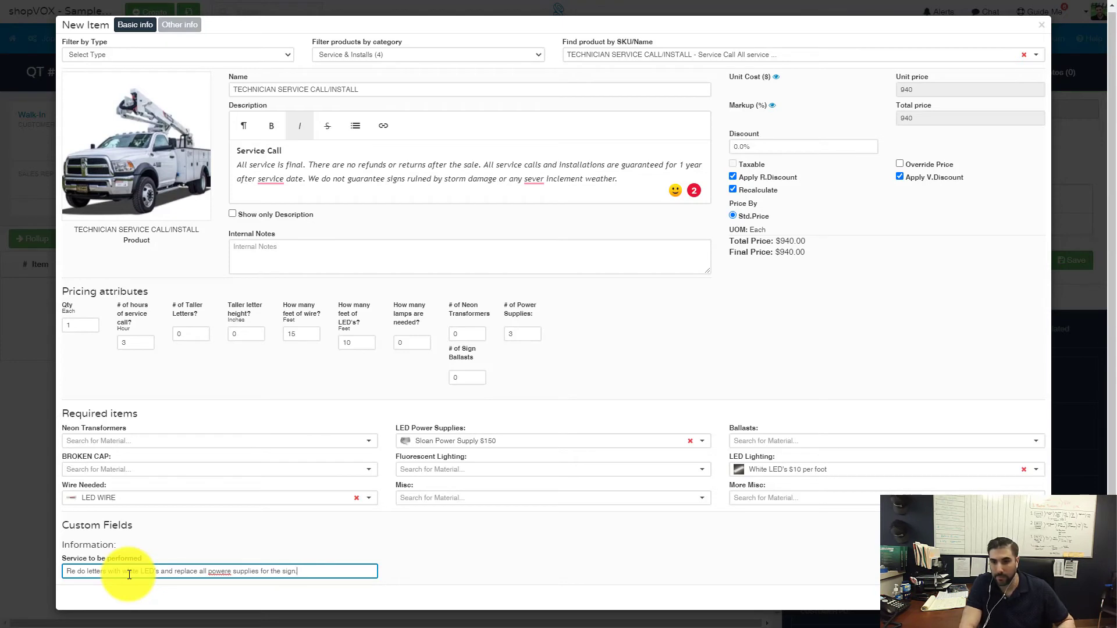
pyautogui.write('.')
pyautogui.click(227, 572)
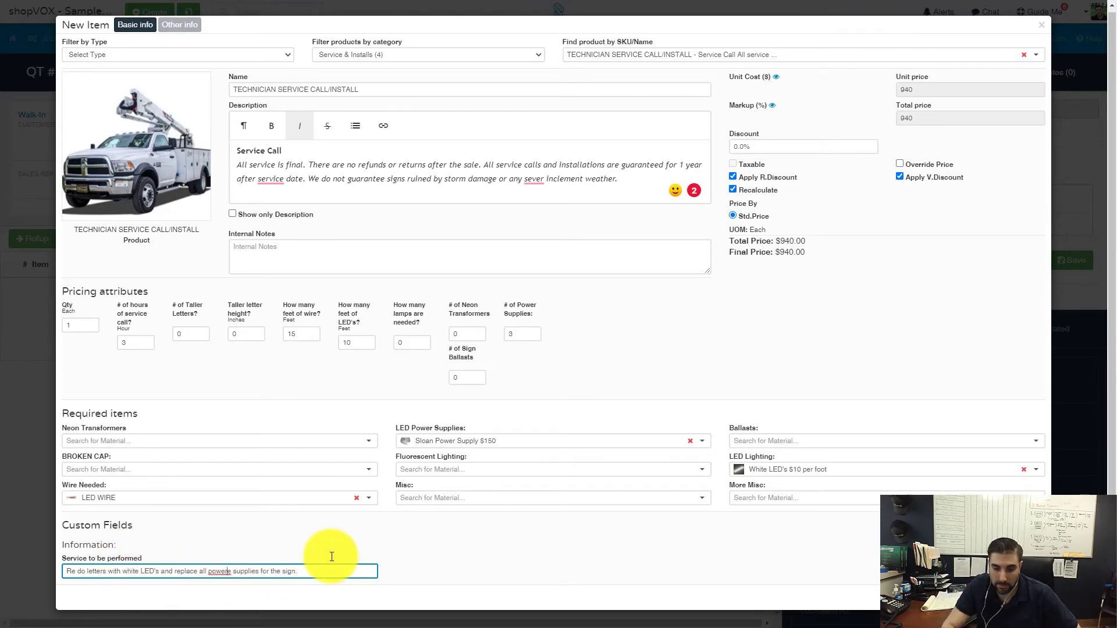
pyautogui.press('BackSpace')
pyautogui.click(560, 484)
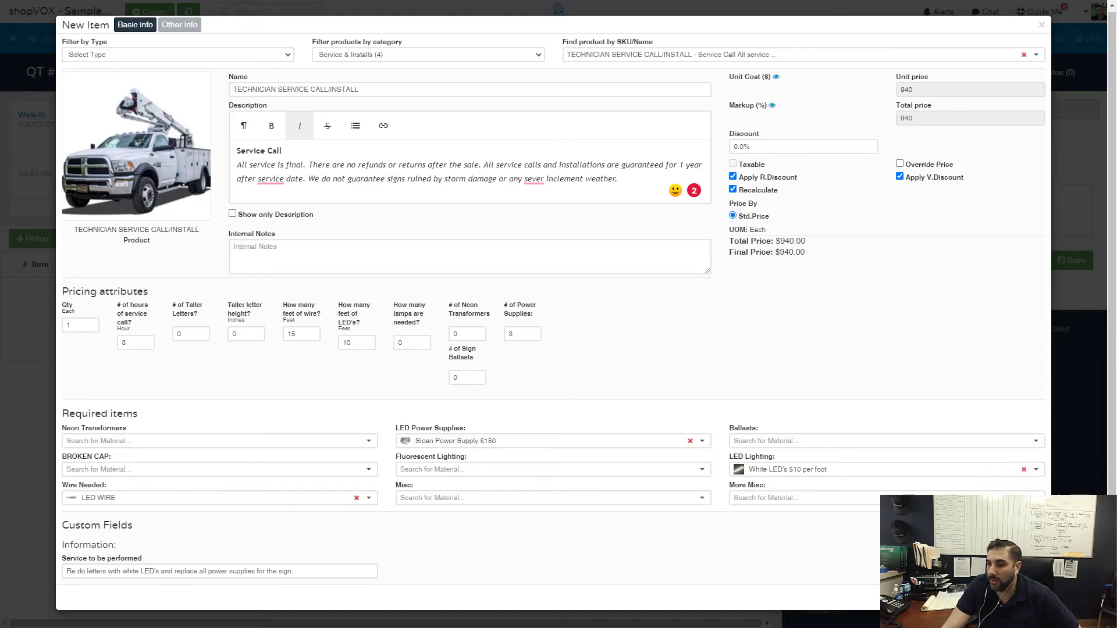
pyautogui.click(1023, 597)
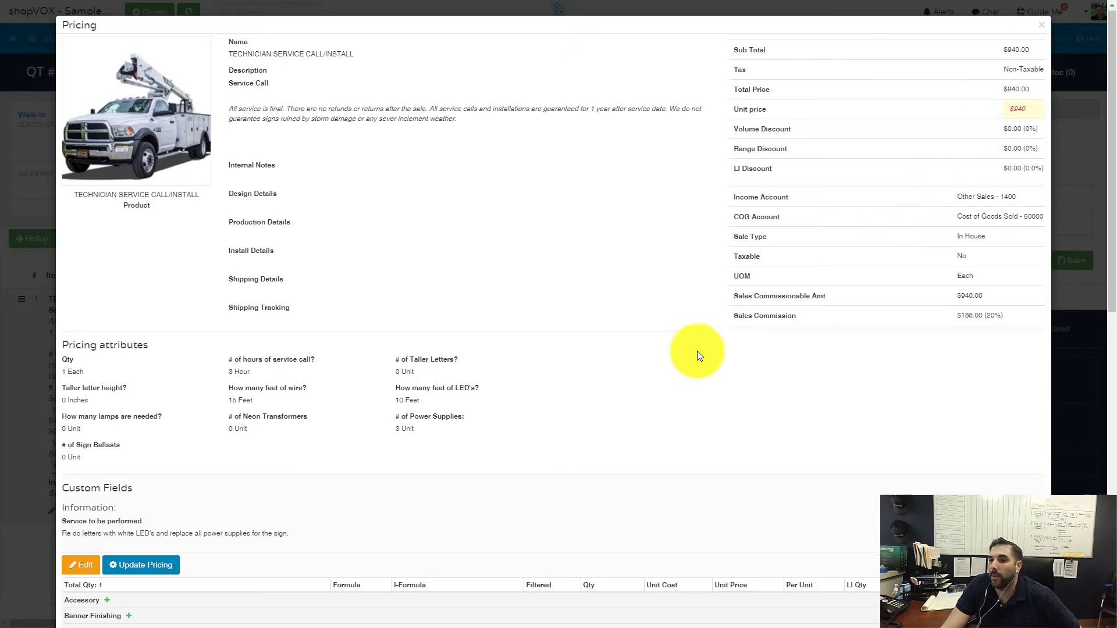
# - Examine the unit costs, unit prices and line totals of the SIGN-TECHS materials in the item's pricing breakdown
pyautogui.scroll(-10, 692, 352)
pyautogui.scroll(-1, 693, 356)
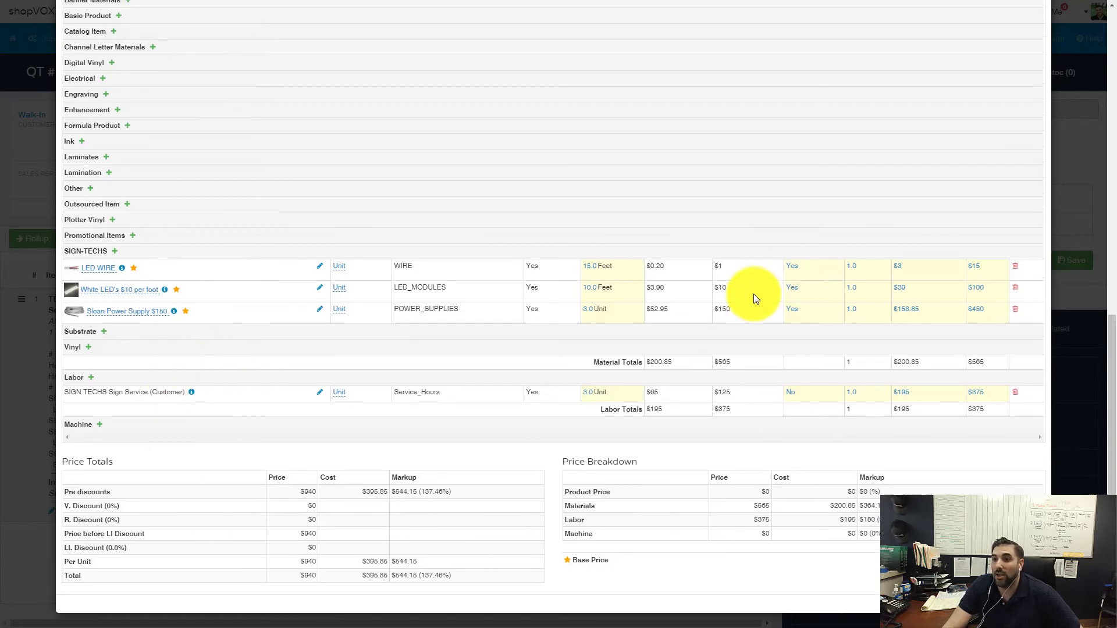
pyautogui.scroll(1, 751, 296)
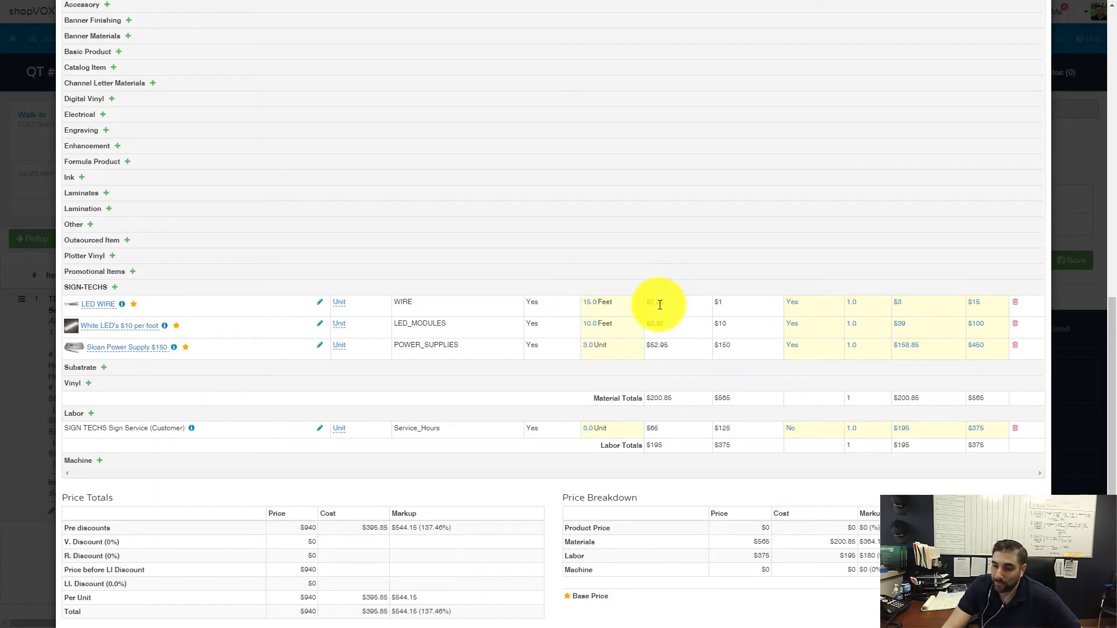
pyautogui.click(720, 304)
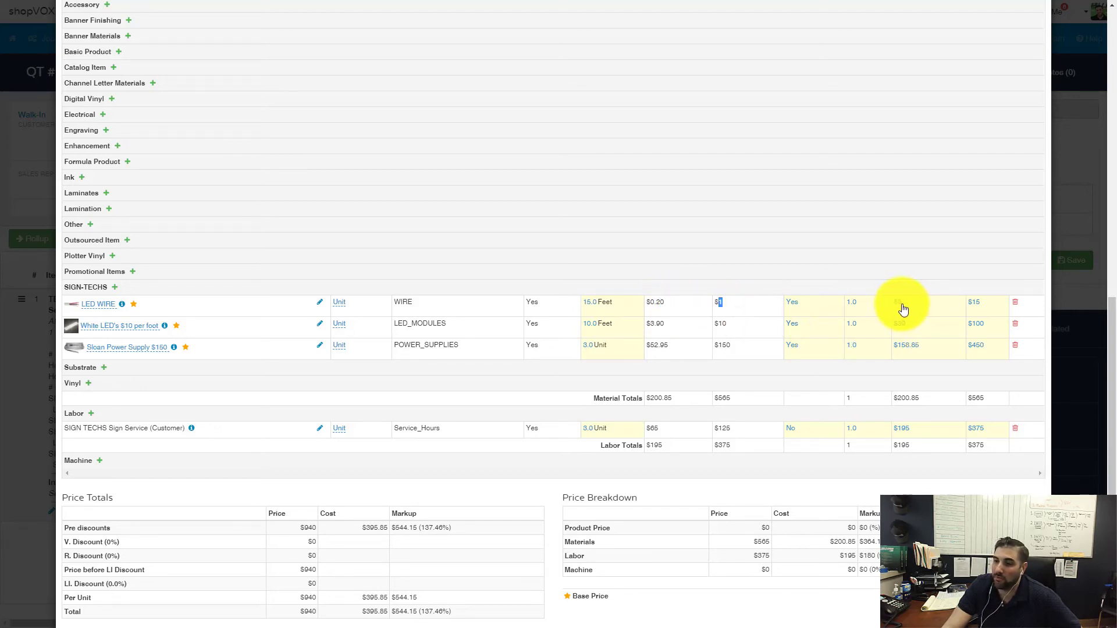
pyautogui.click(978, 307)
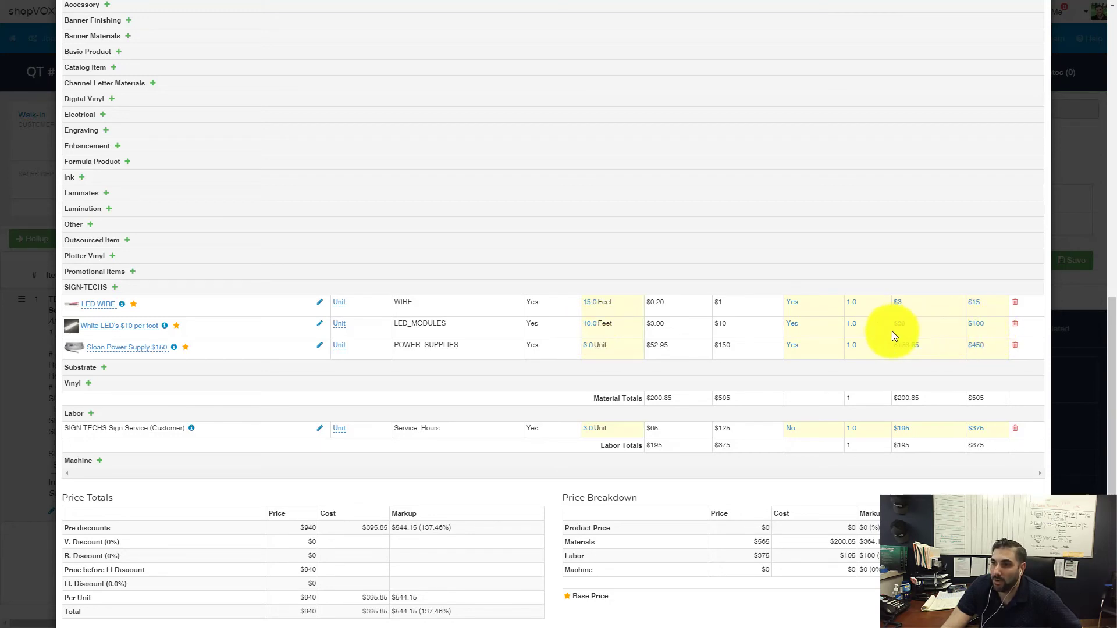
# - Examine the SIGN TECHS Sign Service (Customer) labor line, comparing its hourly cost with its hourly price
pyautogui.scroll(-1, 872, 336)
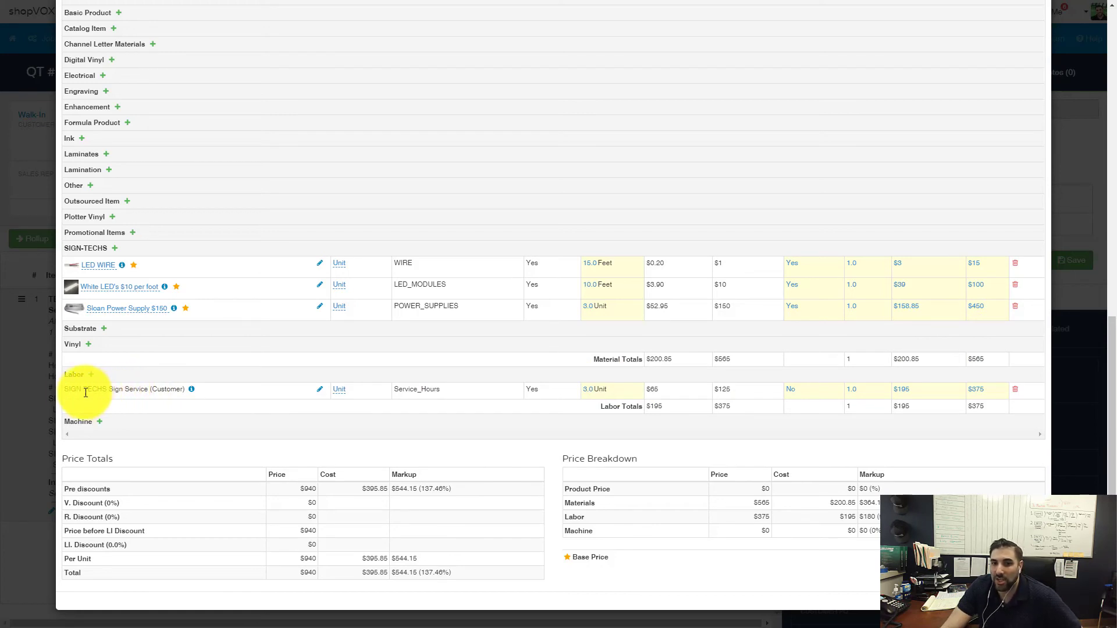
pyautogui.moveTo(67, 389); pyautogui.dragTo(192, 392)
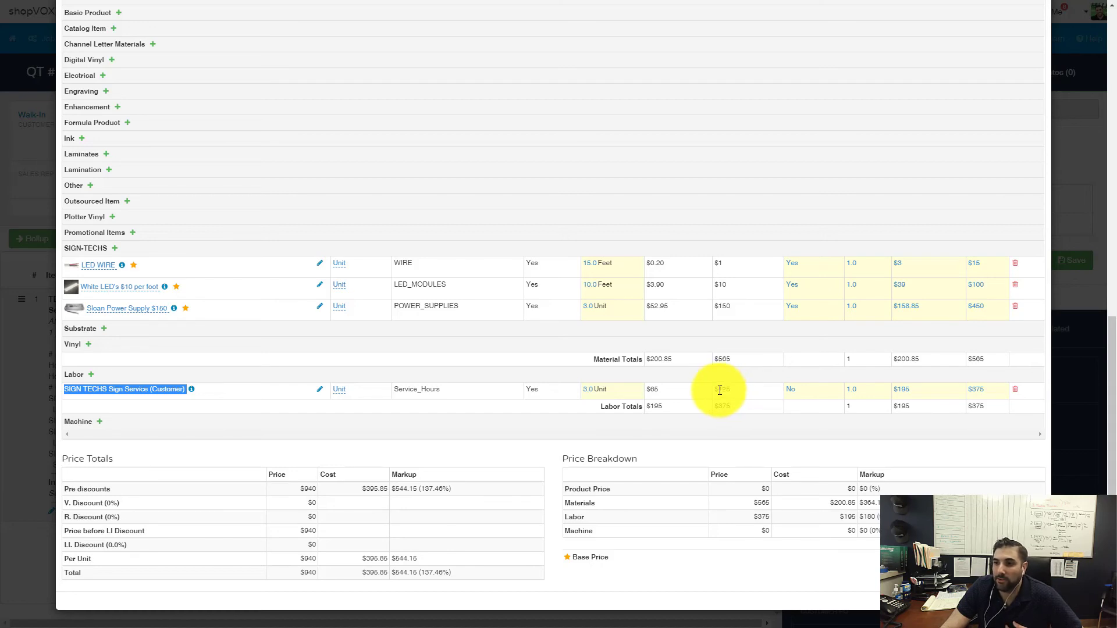
pyautogui.moveTo(721, 389); pyautogui.dragTo(731, 391)
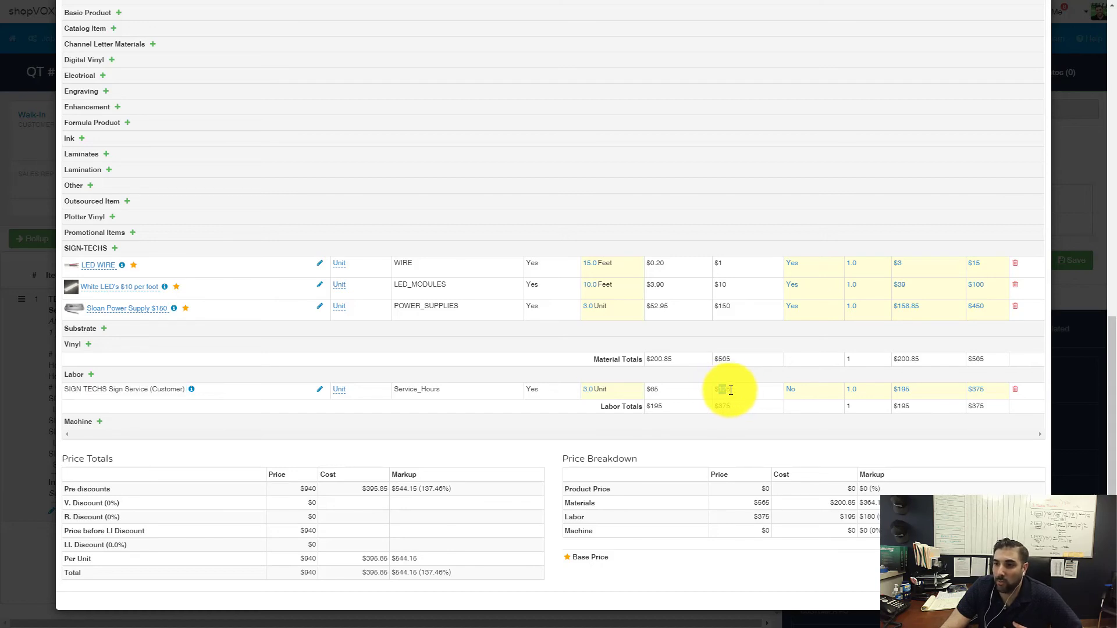
pyautogui.click(659, 391)
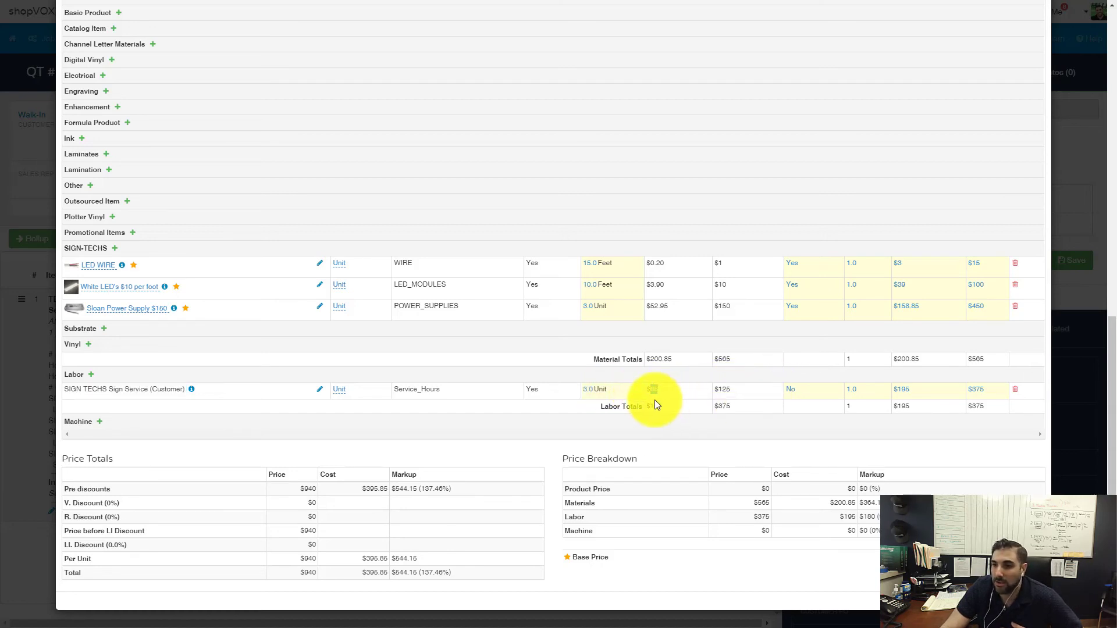
pyautogui.doubleClick(725, 389)
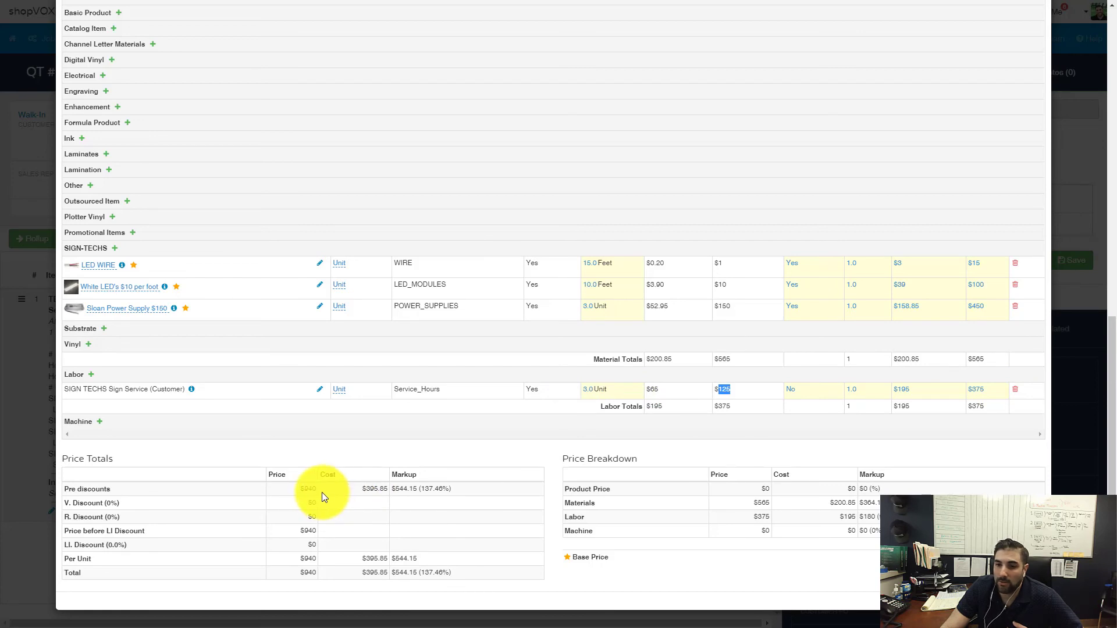
# - Review the pre-discount price, cost and markup percentage in the item's price totals
pyautogui.doubleClick(307, 490)
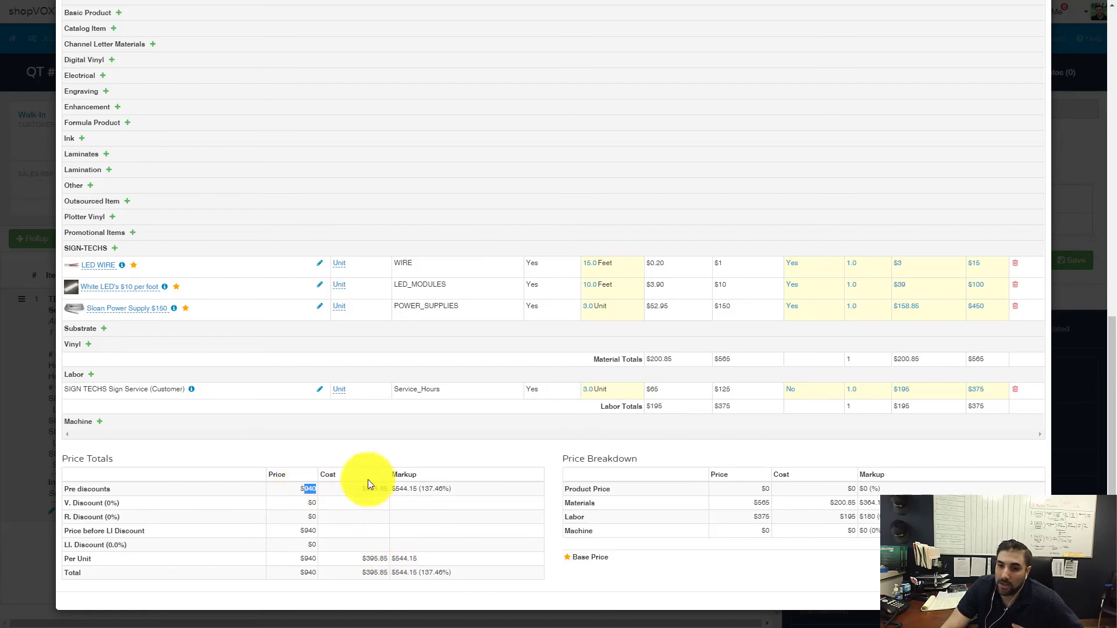
pyautogui.moveTo(365, 488); pyautogui.dragTo(385, 489)
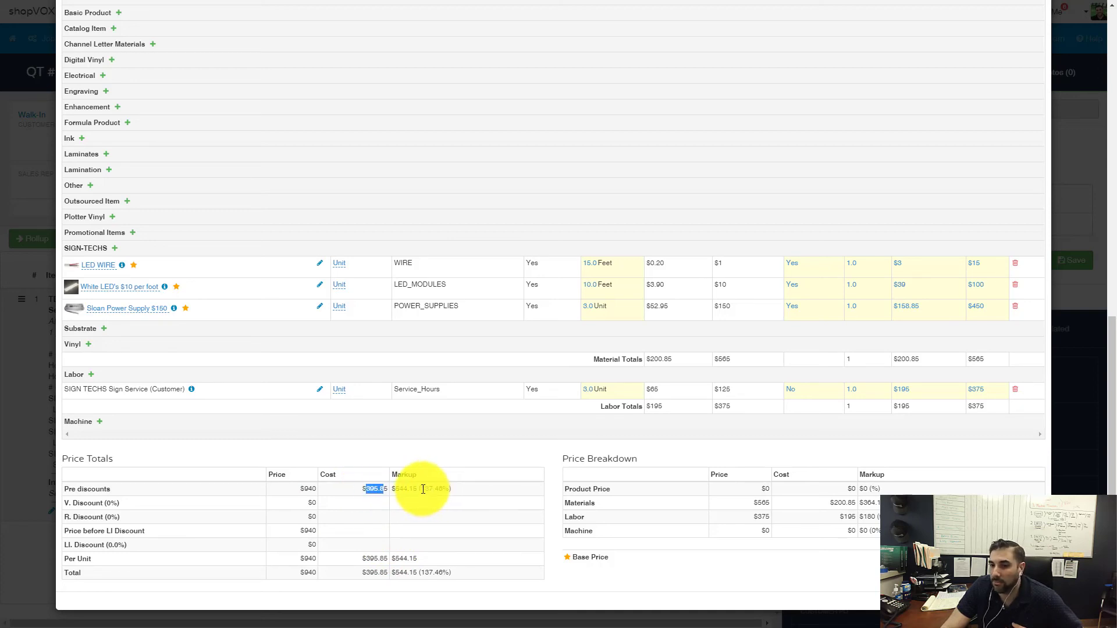
pyautogui.moveTo(421, 489); pyautogui.dragTo(447, 489)
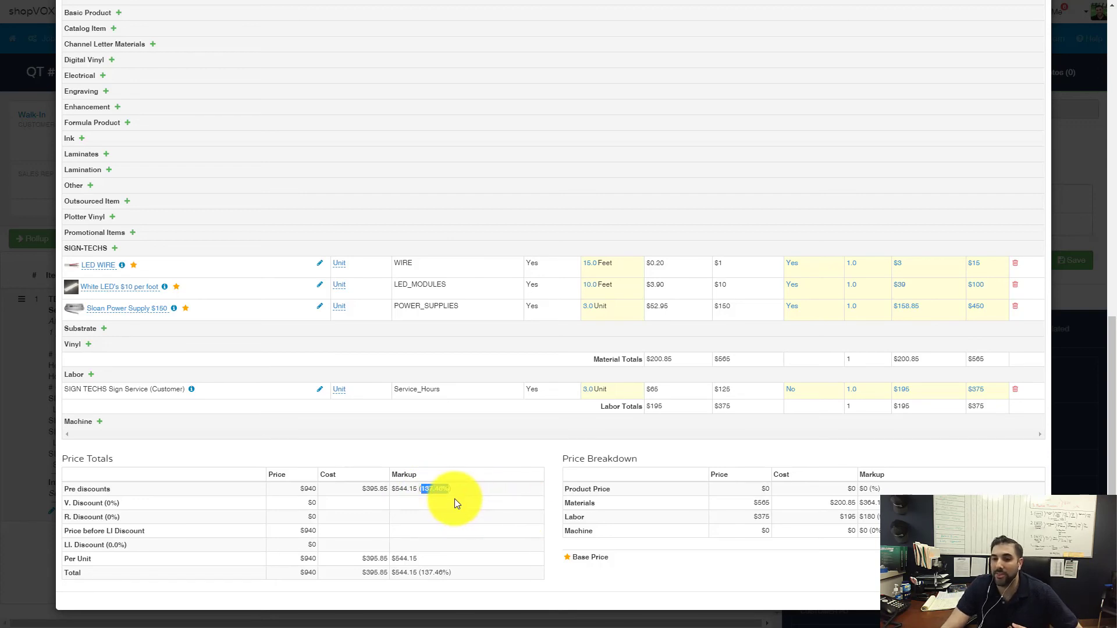
pyautogui.moveTo(456, 494); pyautogui.dragTo(436, 494)
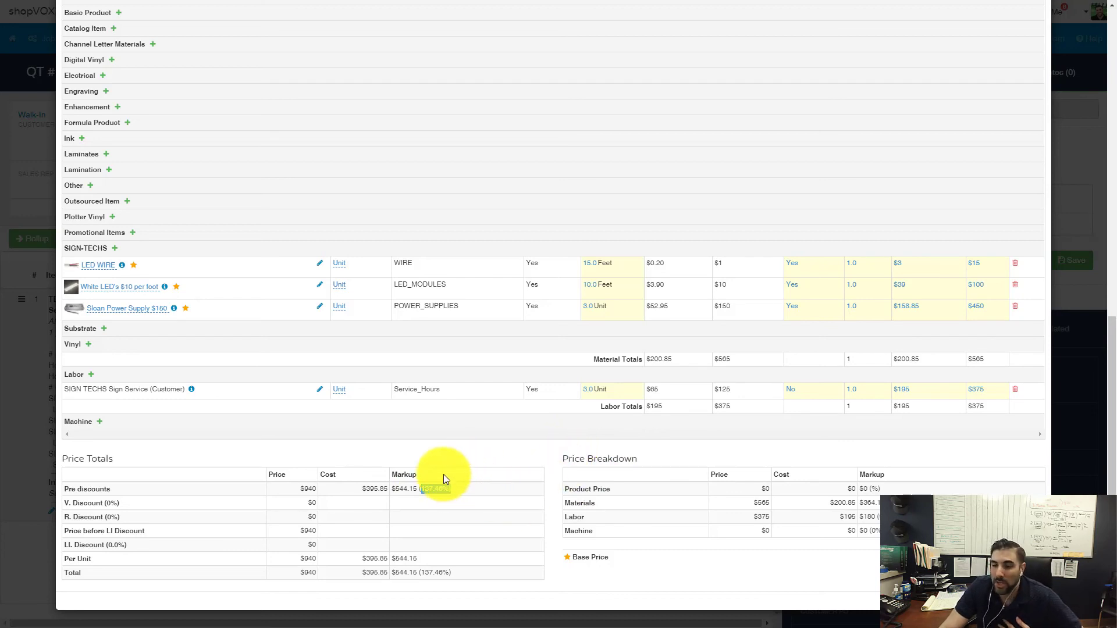
# - Close the item's pricing breakdown and return to the quote
pyautogui.click(430, 488)
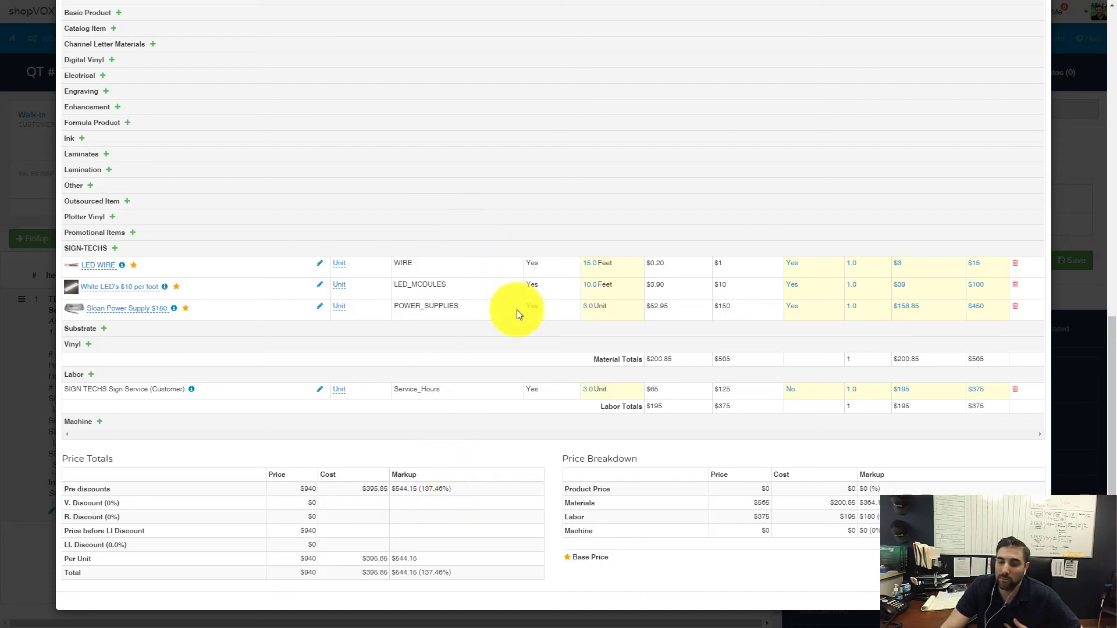
pyautogui.scroll(1, 535, 344)
pyautogui.scroll(-1, 542, 351)
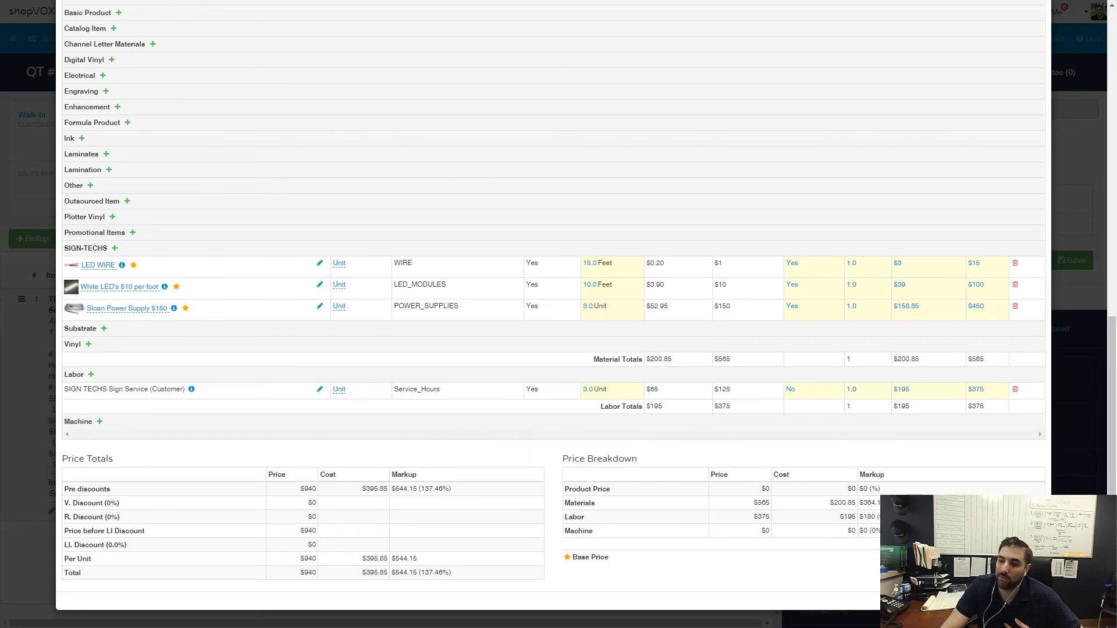
pyautogui.click(1079, 547)
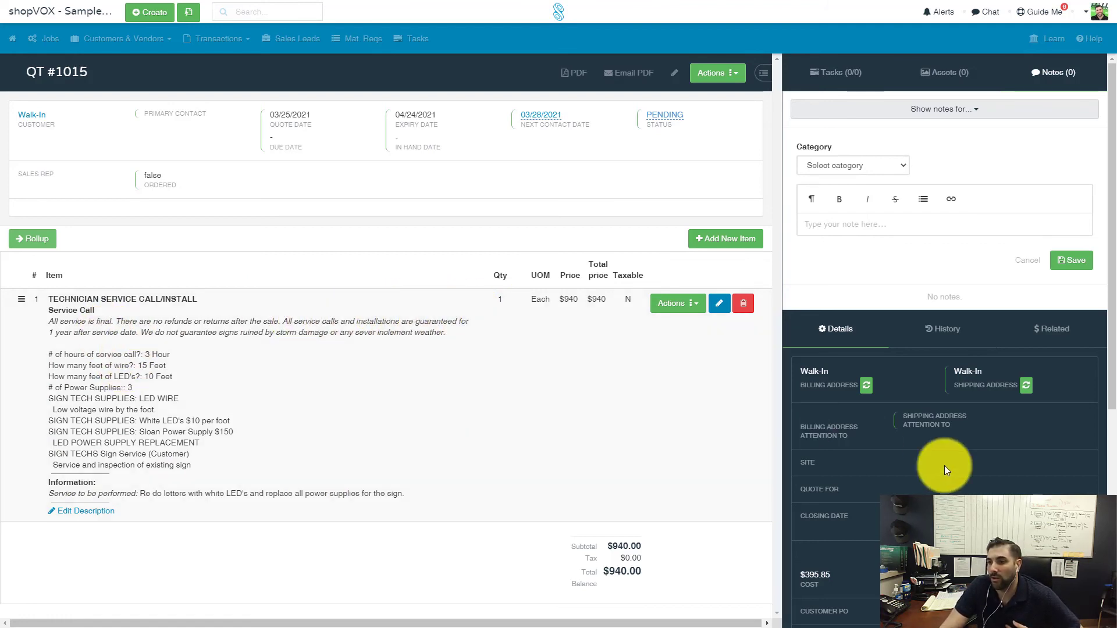
# - Review the quote's profit and margin percentage in its details, and compare them with the quote total
pyautogui.scroll(-1, 945, 465)
pyautogui.scroll(-2, 959, 479)
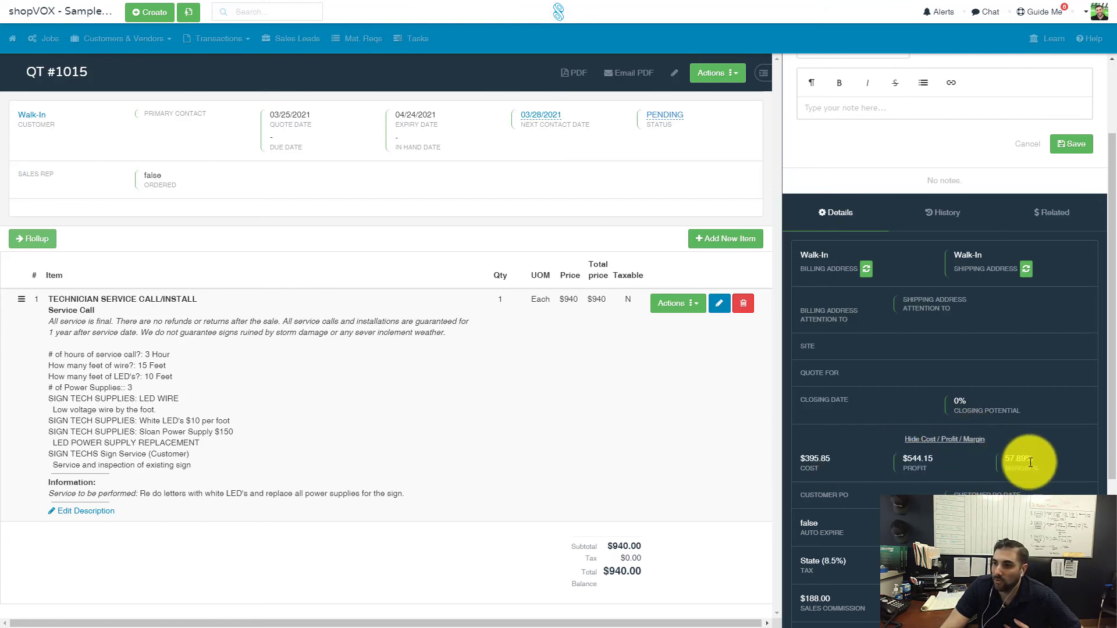
pyautogui.moveTo(1032, 461); pyautogui.dragTo(1003, 458)
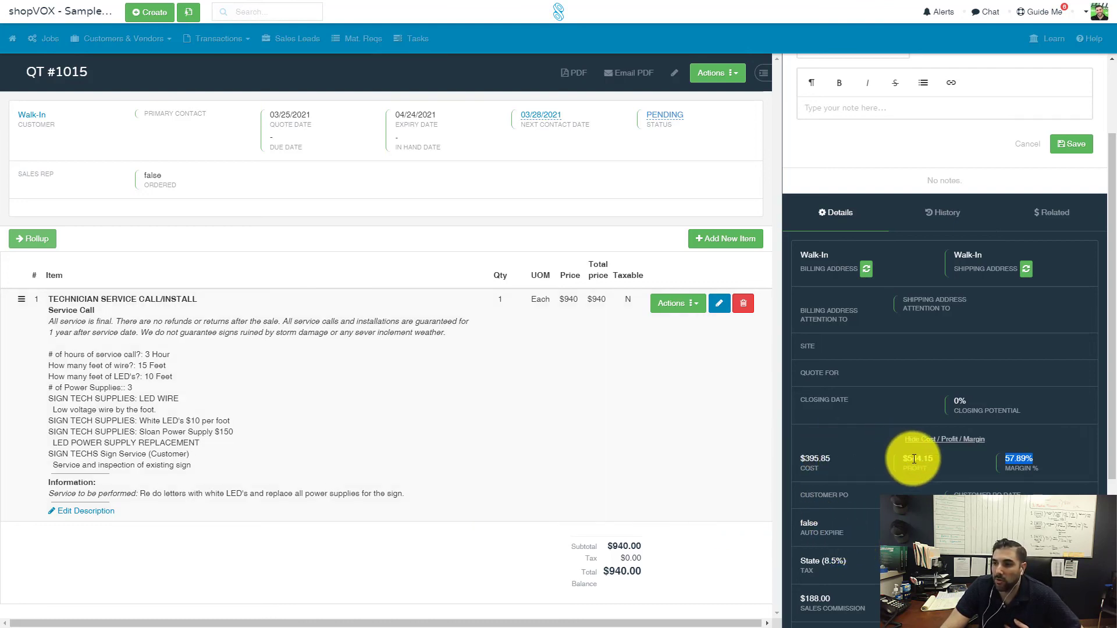
pyautogui.moveTo(934, 460); pyautogui.dragTo(912, 460)
pyautogui.moveTo(641, 555)
pyautogui.mouseDown()
pyautogui.moveTo(619, 568)
pyautogui.moveTo(650, 575)
pyautogui.mouseUp()
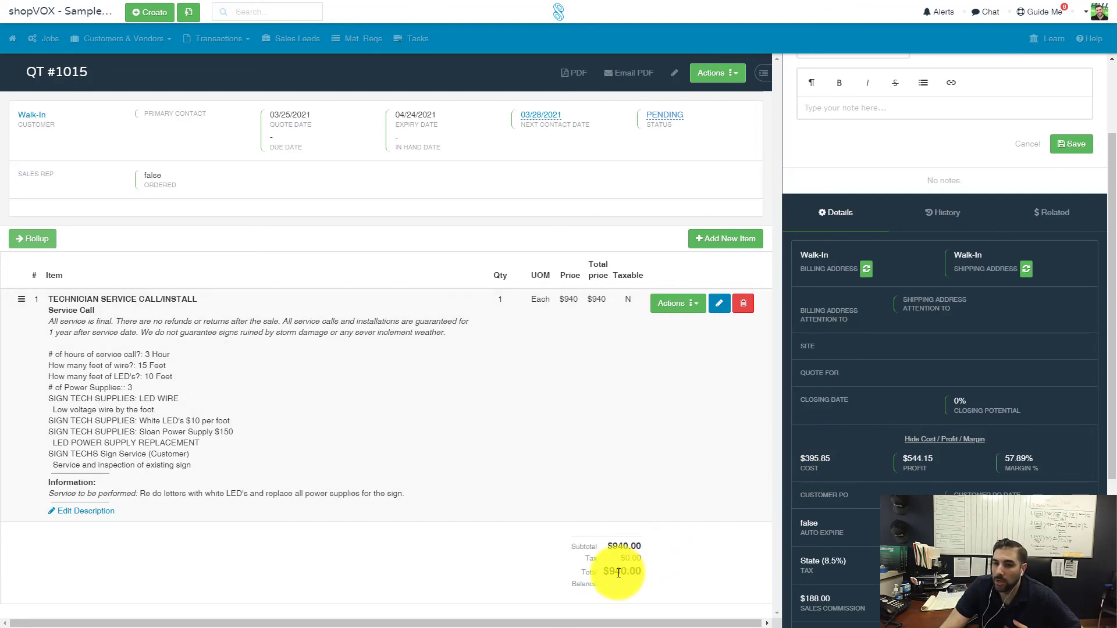